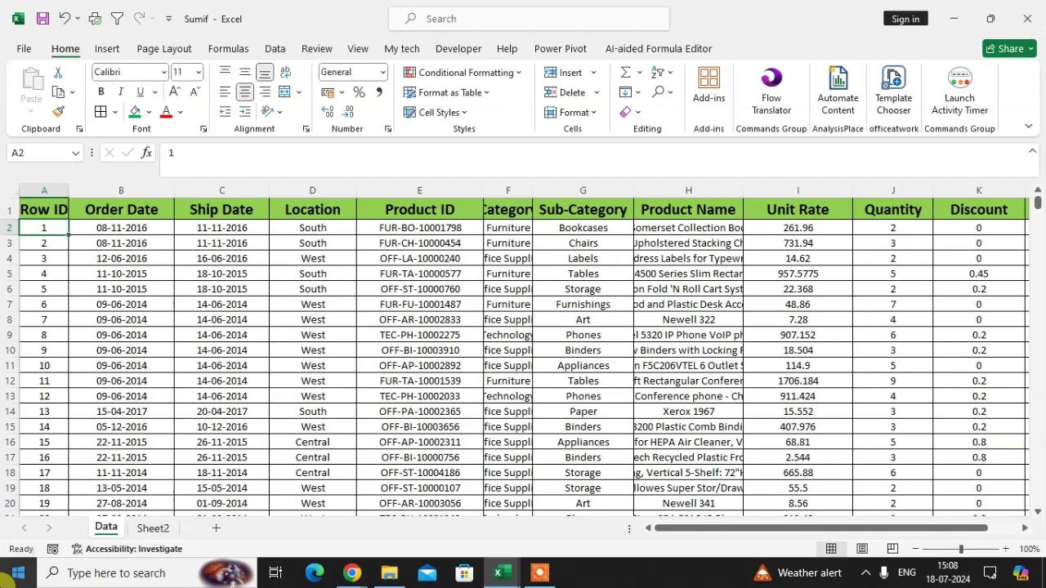
Select all Row IDs in column A on the Data sheet to count the sales records
key(ctrl+shift+Down)
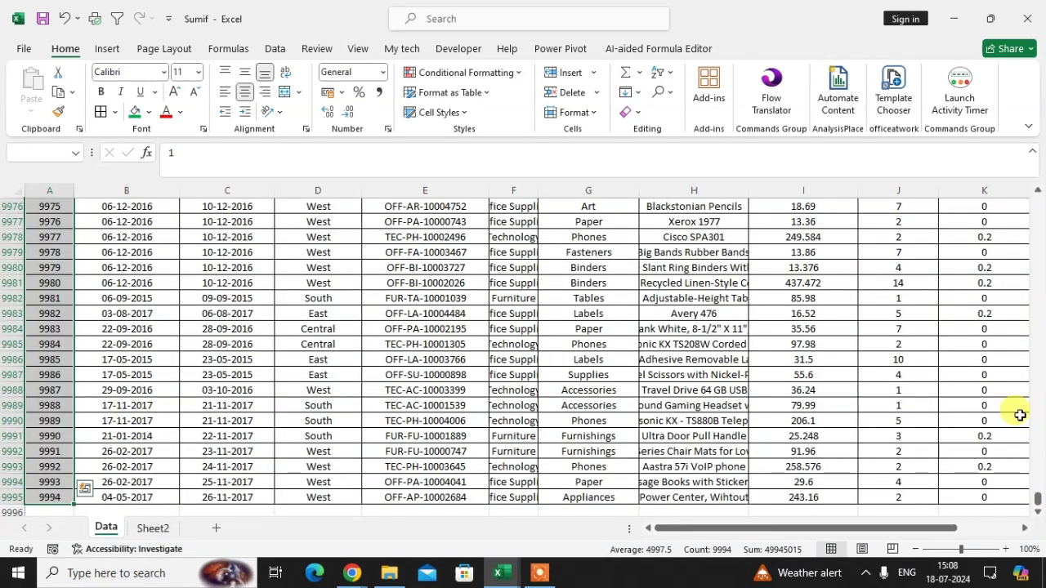
drag(1038, 497, 1028, 66)
drag(498, 336, 500, 349)
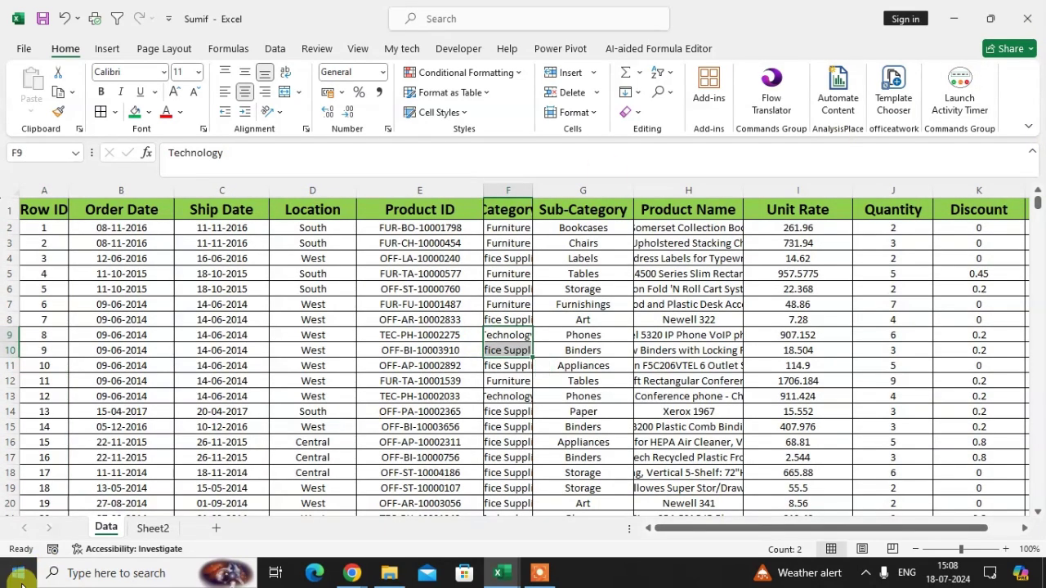
Inspect Sheet2's Location/Total Qty table, selecting the Location heading and West in F6
click(154, 529)
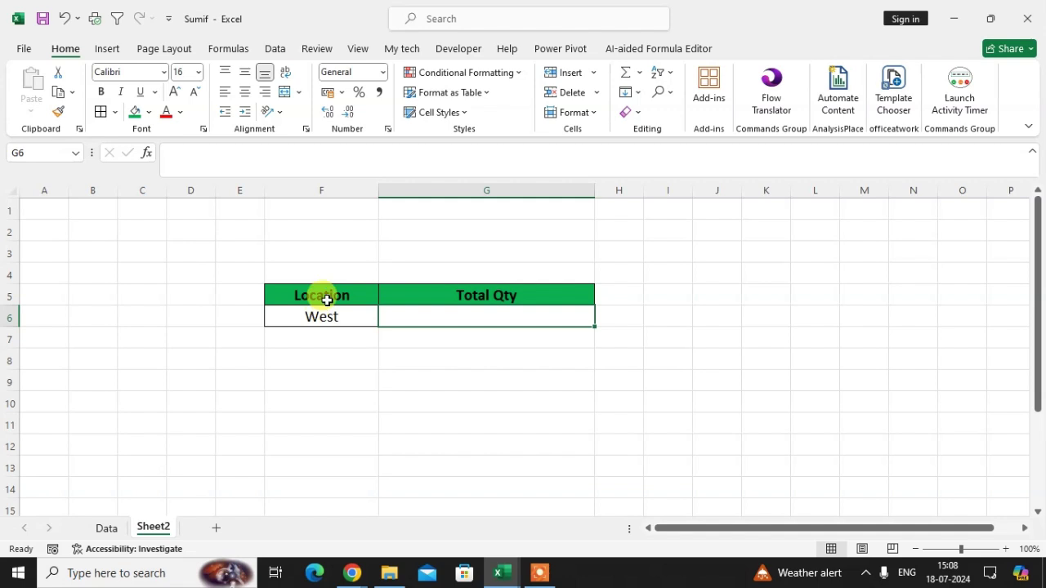
click(323, 293)
click(326, 319)
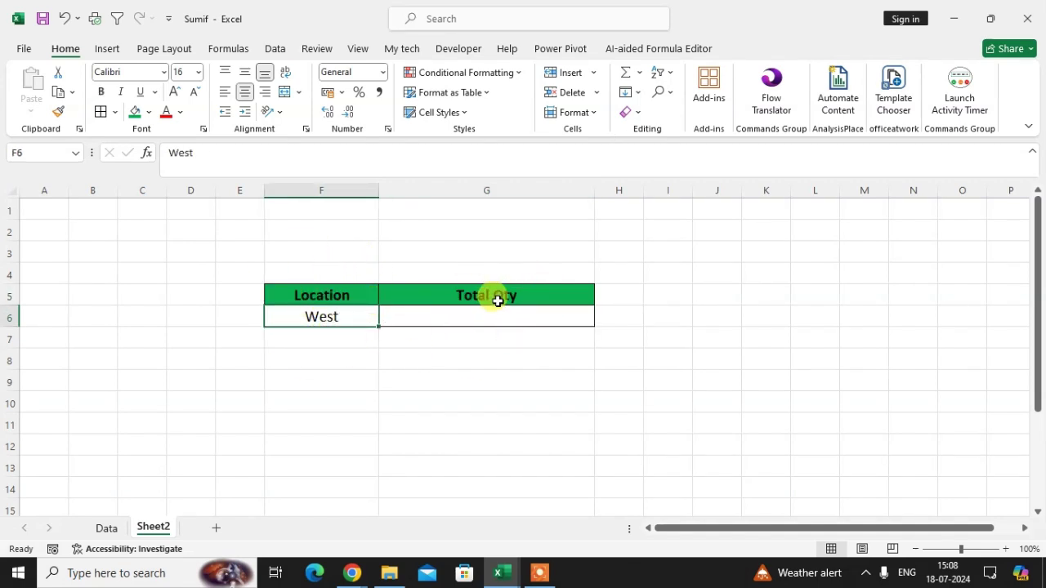
Glance over the Data sheet again, then come back to Sheet2's summary table
click(104, 529)
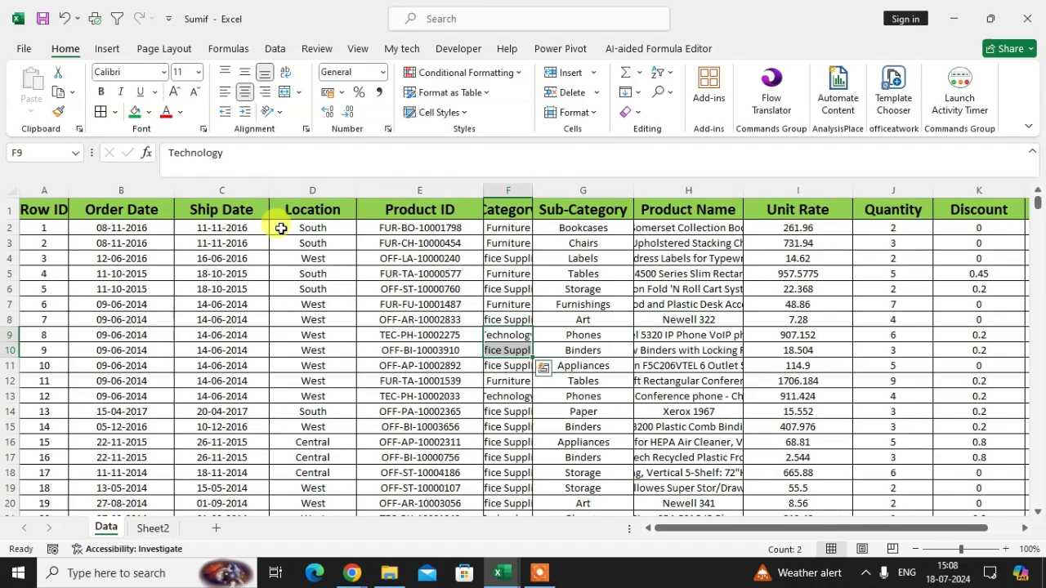
scroll(286, 376, down, 3)
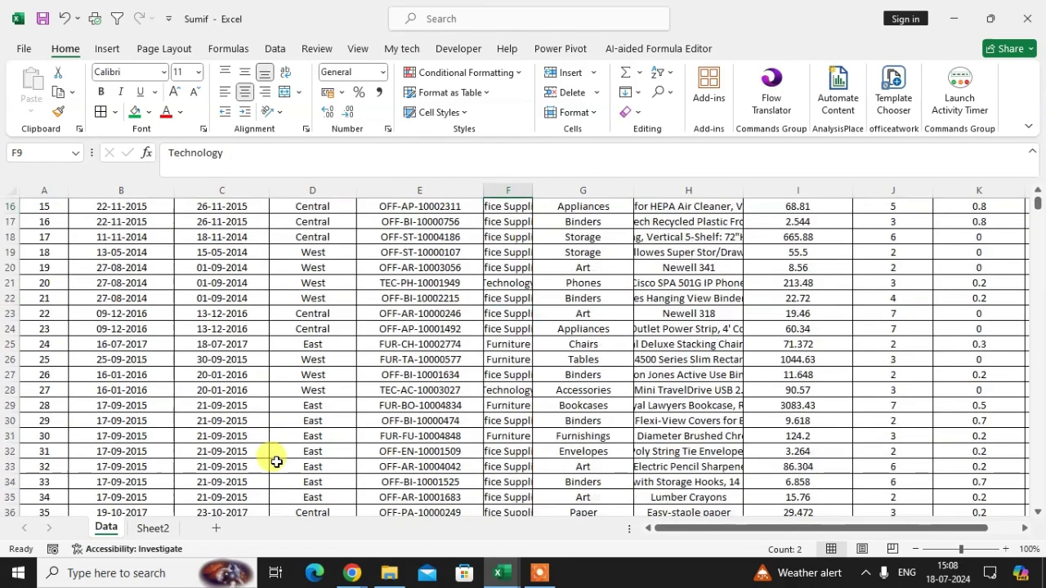
scroll(292, 421, up, 3)
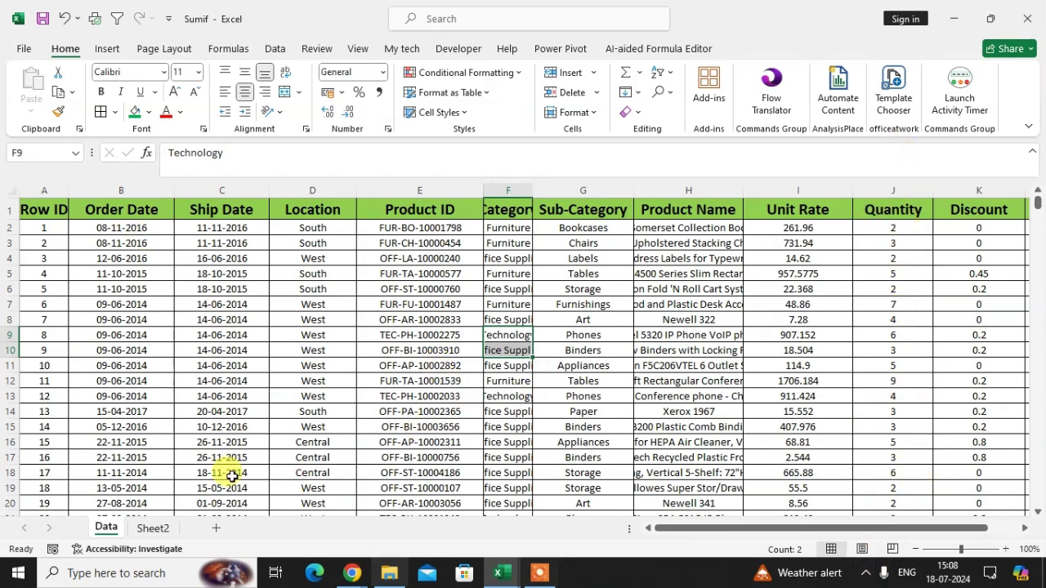
click(153, 529)
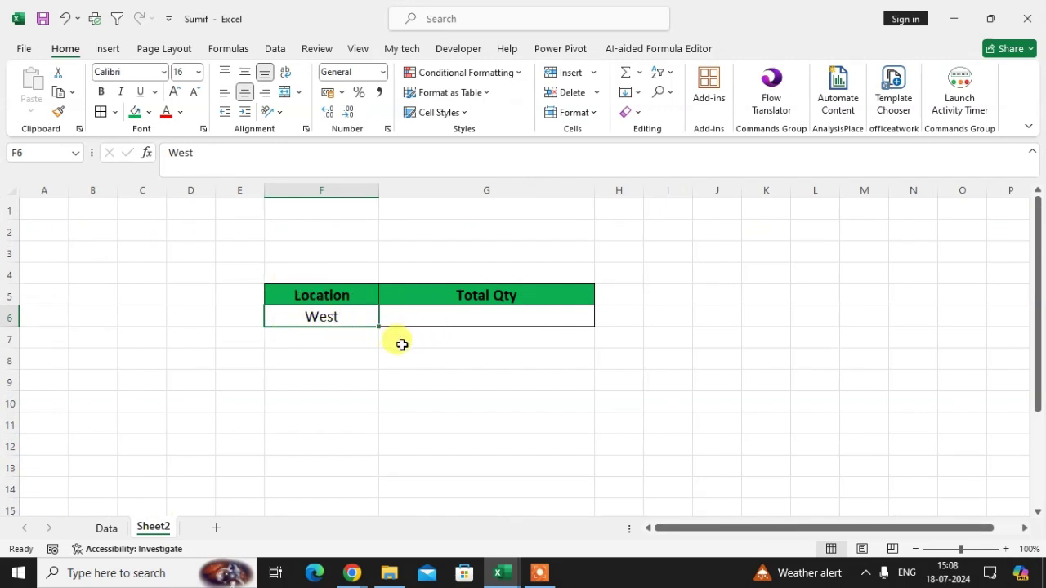
Start a SUMIF formula in cell G6
click(426, 311)
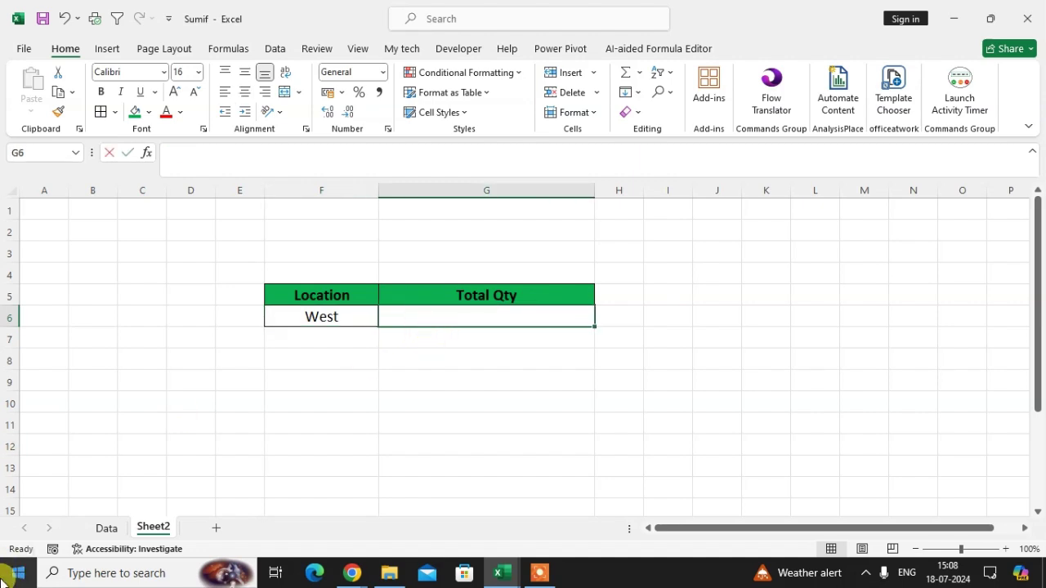
text(=si)
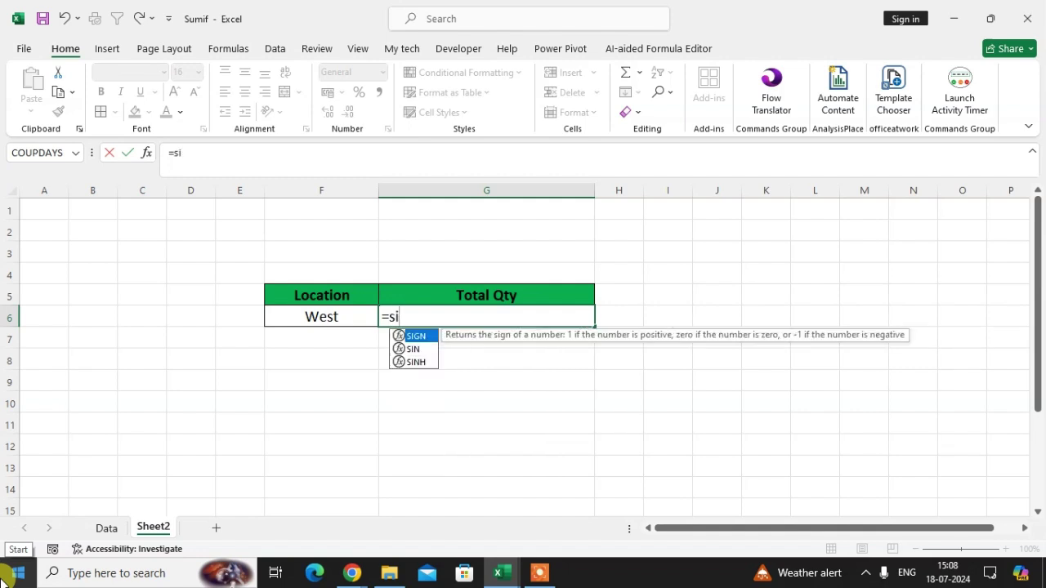
key(BackSpace)
text(um)
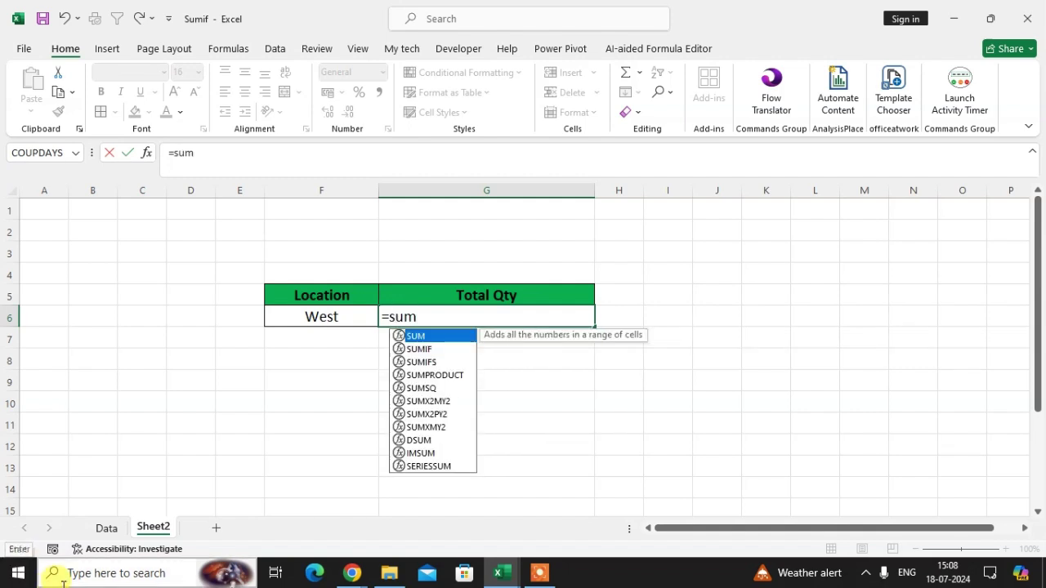
click(422, 351)
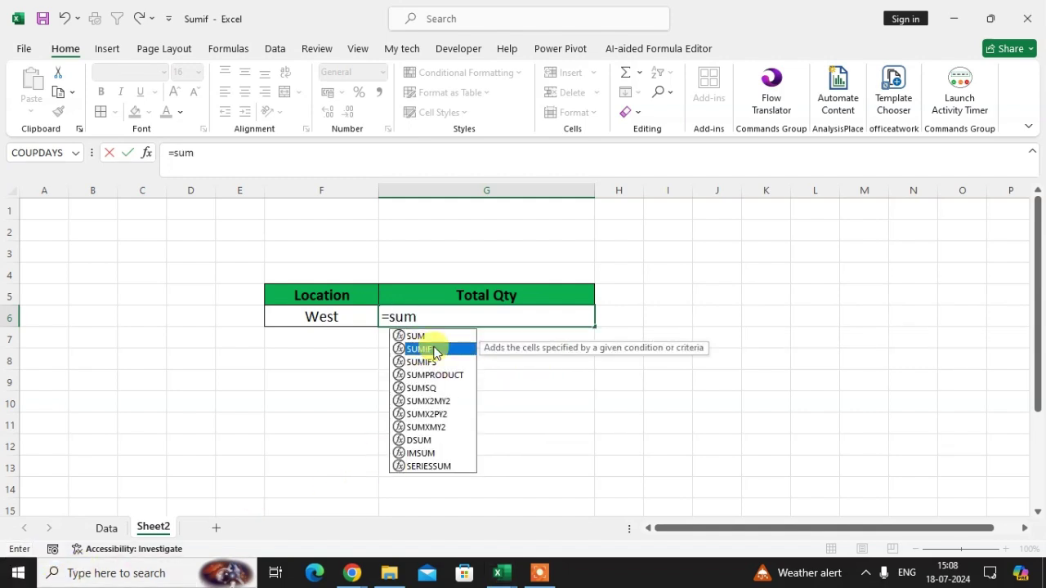
double_click(432, 349)
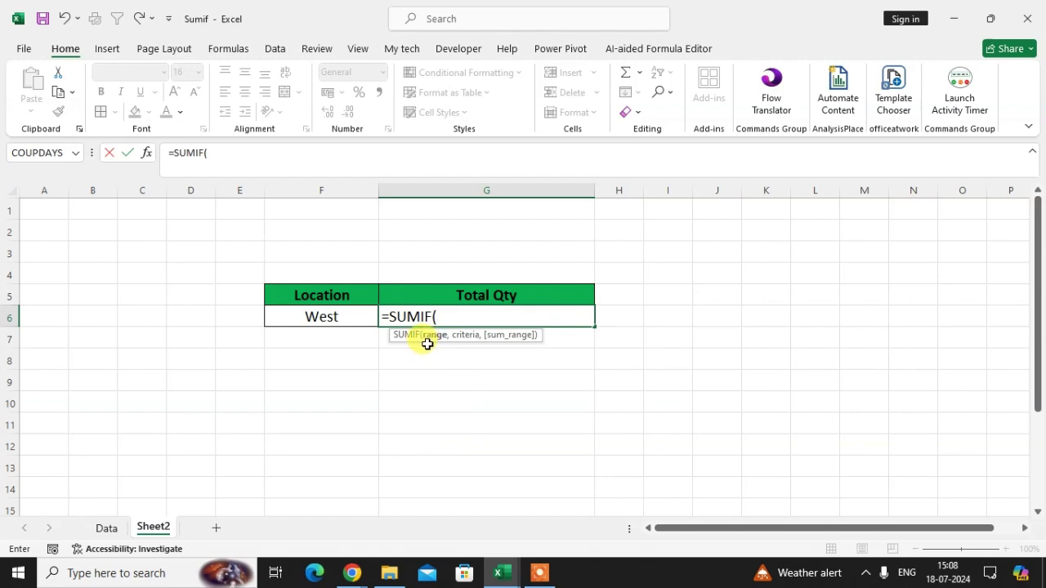
Use Data!D2:D9995 as the criteria range and Sheet2!F6 as the criterion
click(105, 528)
click(313, 228)
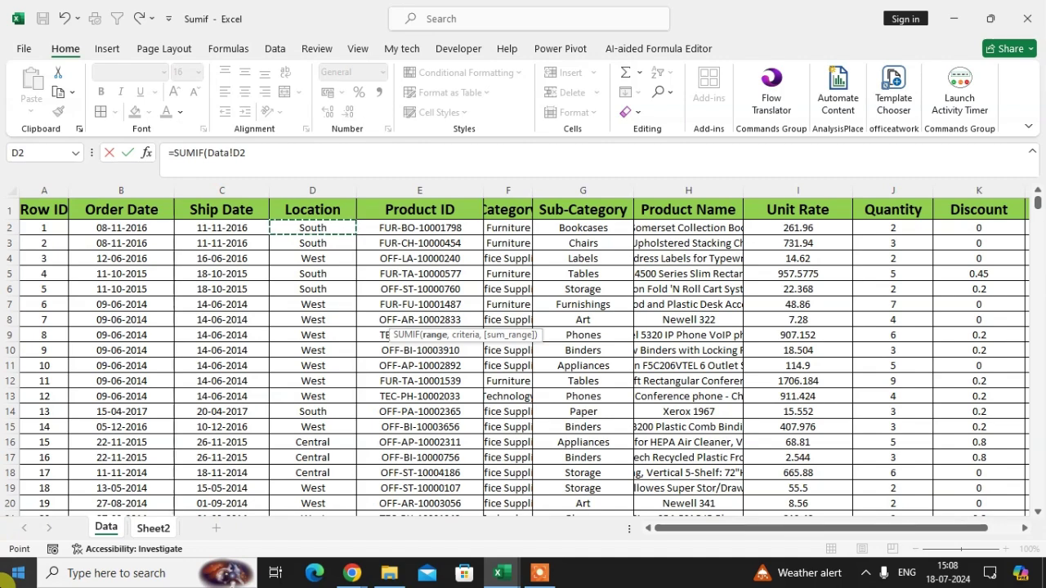
key(ctrl+shift+Down)
text(,)
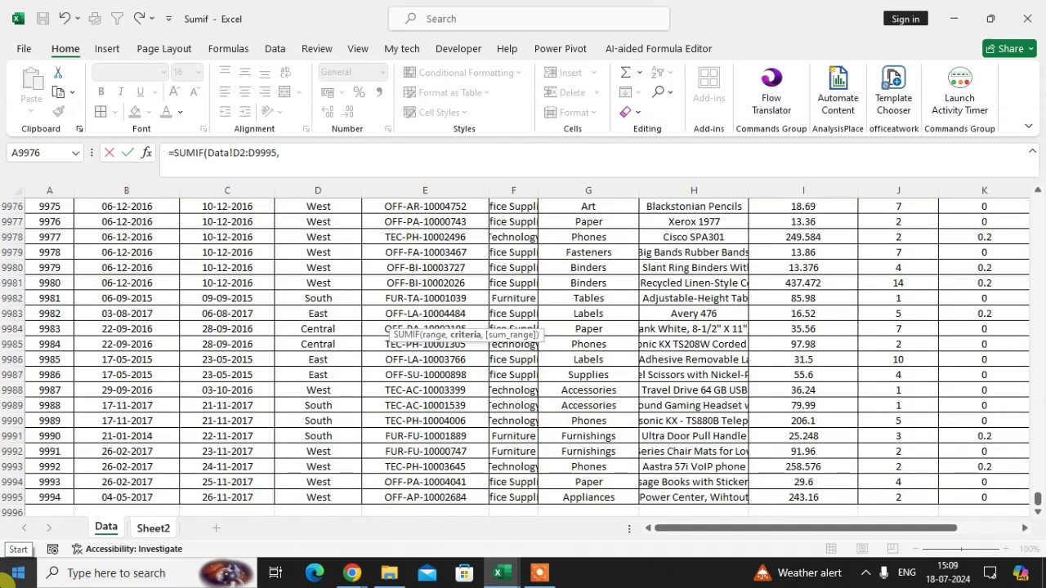
click(164, 528)
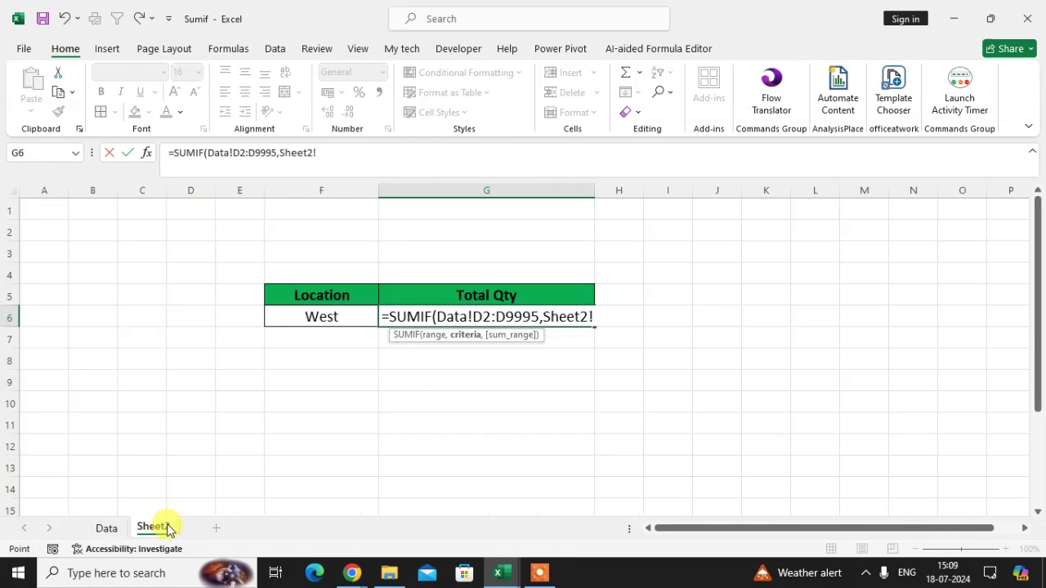
click(342, 319)
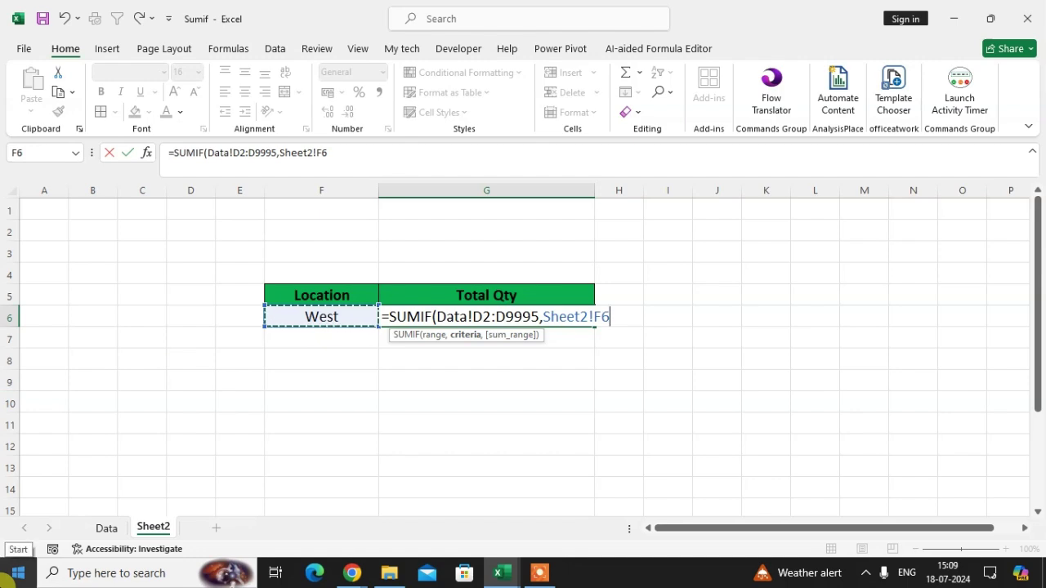
text(,)
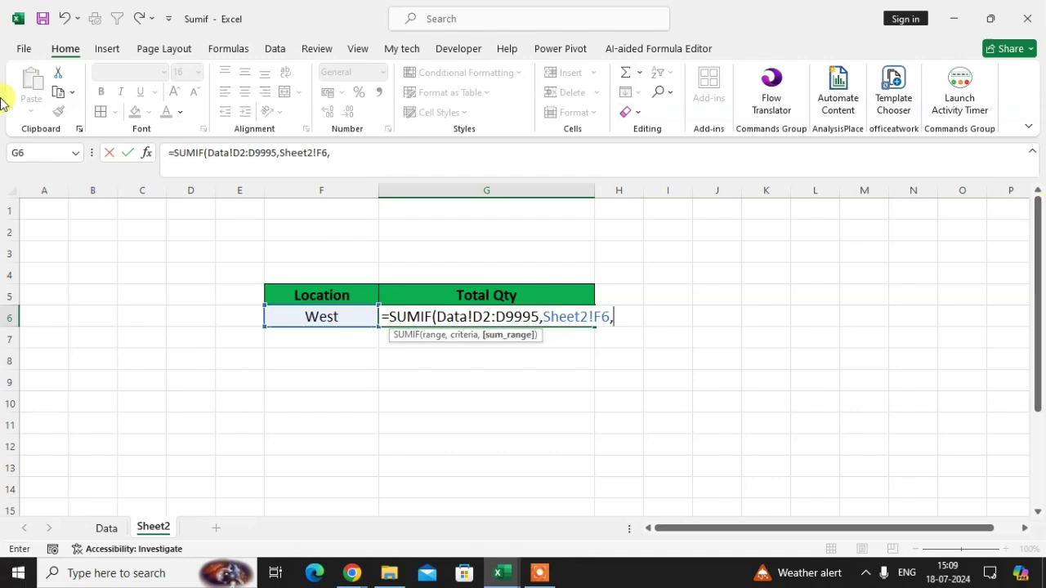
Add Data!J2:J9995 as the sum range and commit the formula, giving 12266
click(106, 528)
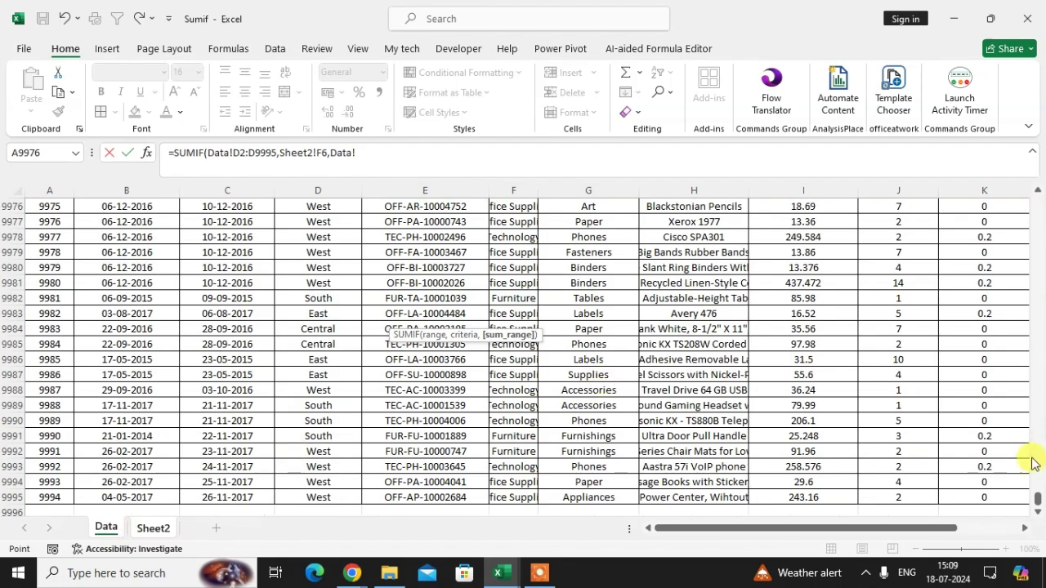
drag(1035, 502, 1037, 200)
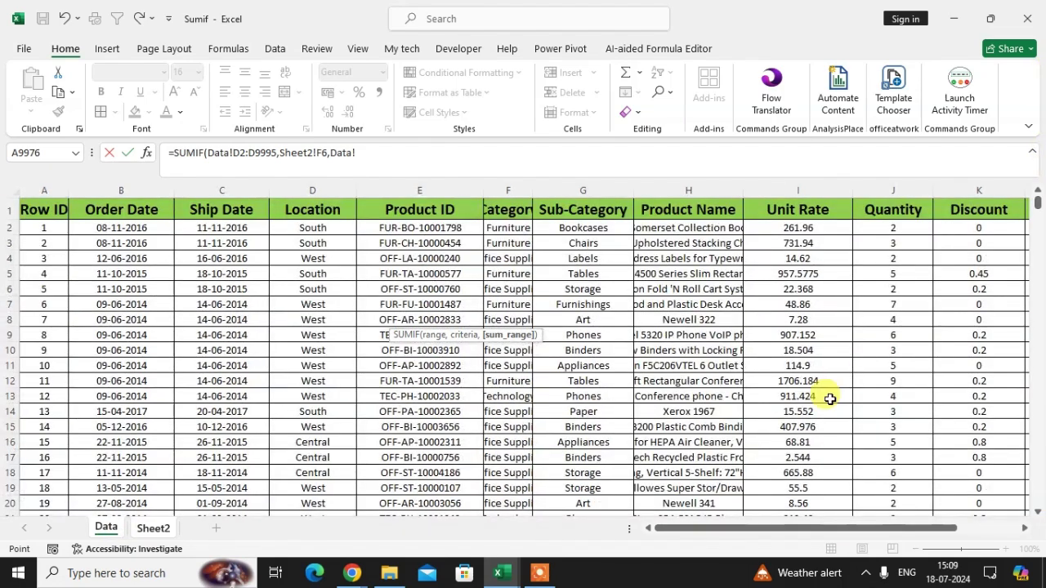
click(890, 231)
key(ctrl+shift+Down)
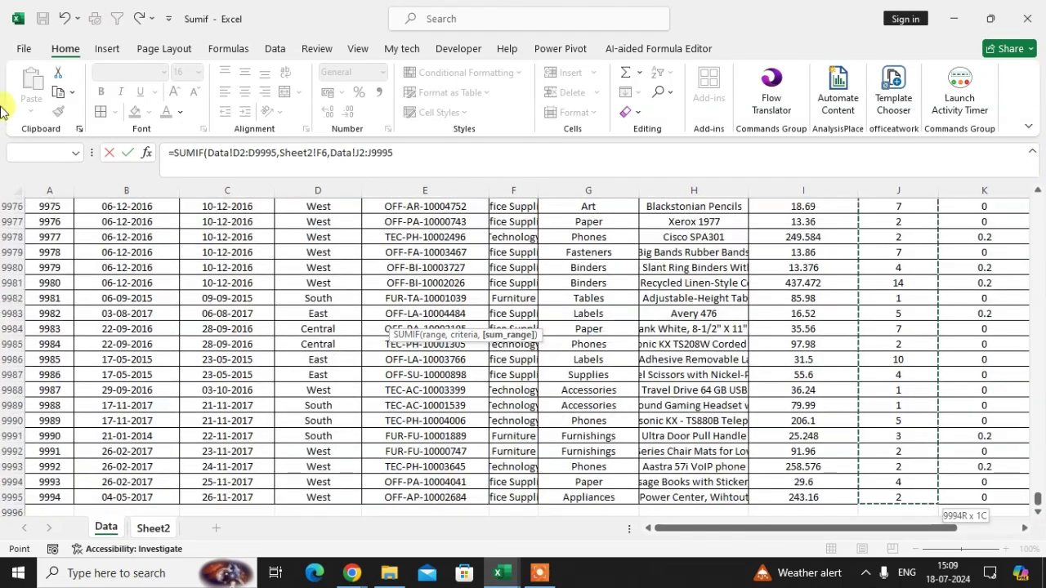
click(396, 152)
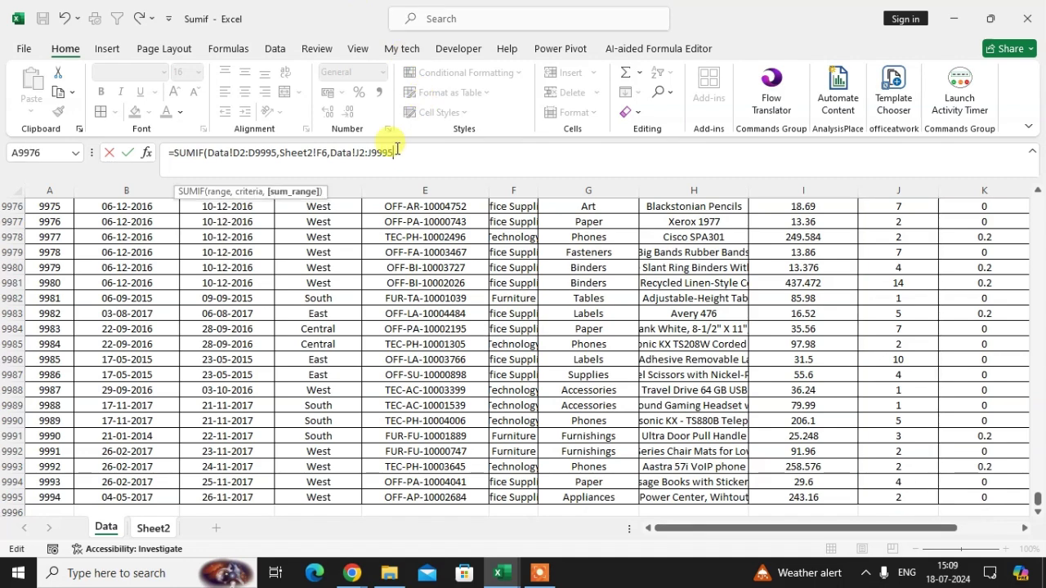
key(Return)
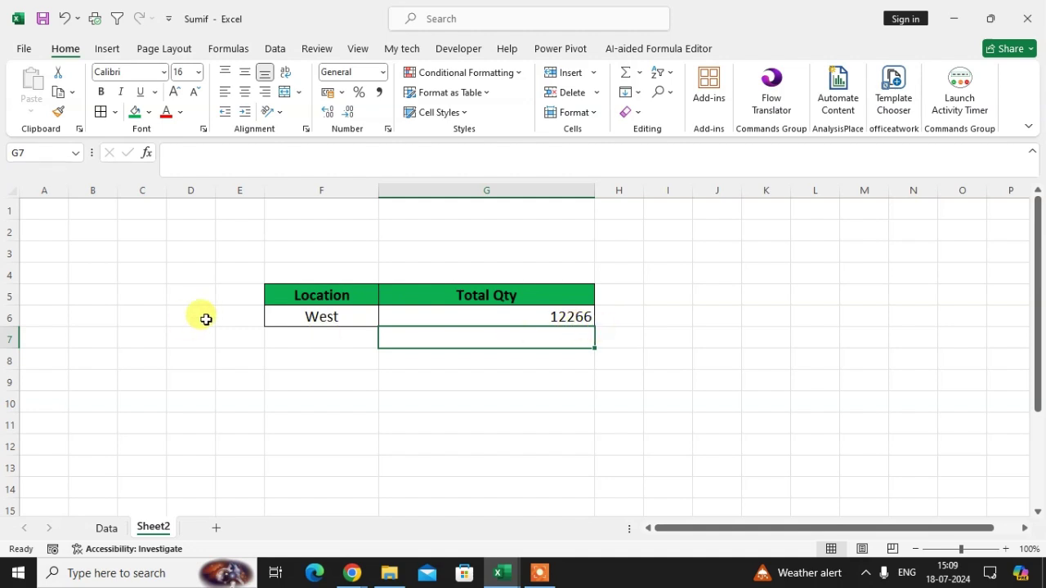
Copy East from Data cell D9983 into Sheet2's location cell F6
click(109, 530)
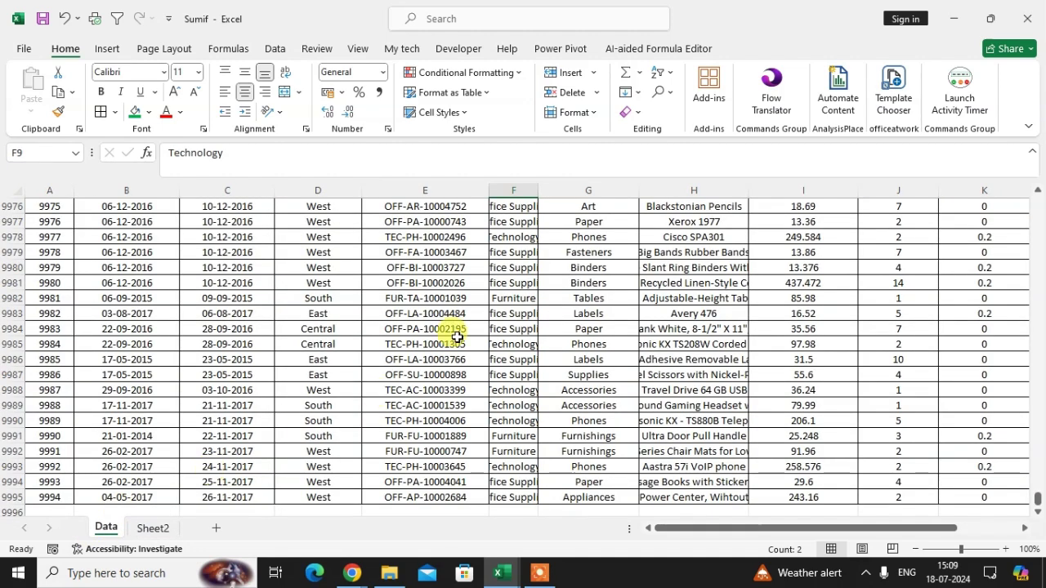
click(343, 313)
key(ctrl+c)
click(155, 529)
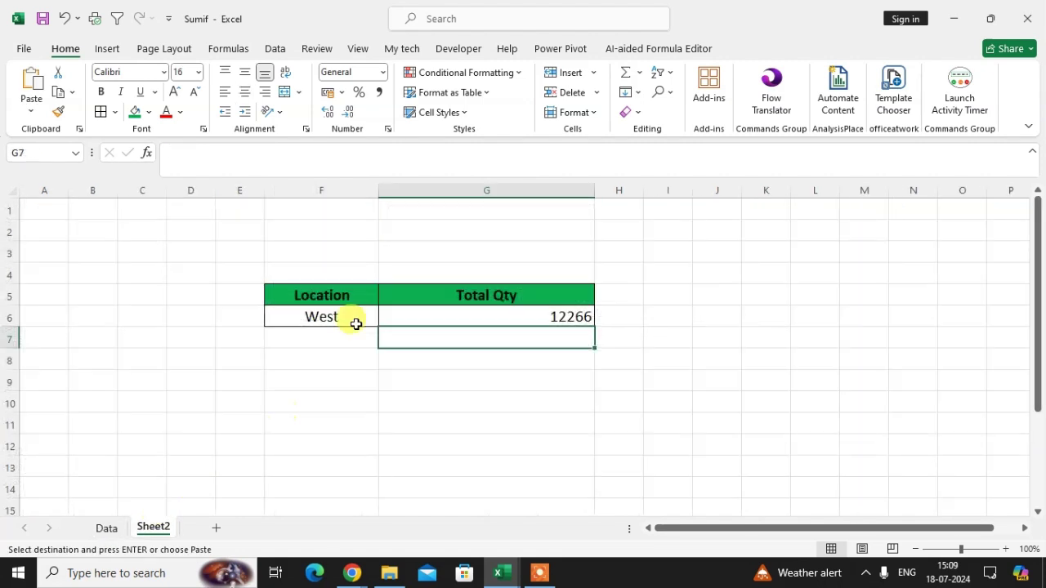
click(344, 315)
key(ctrl+v)
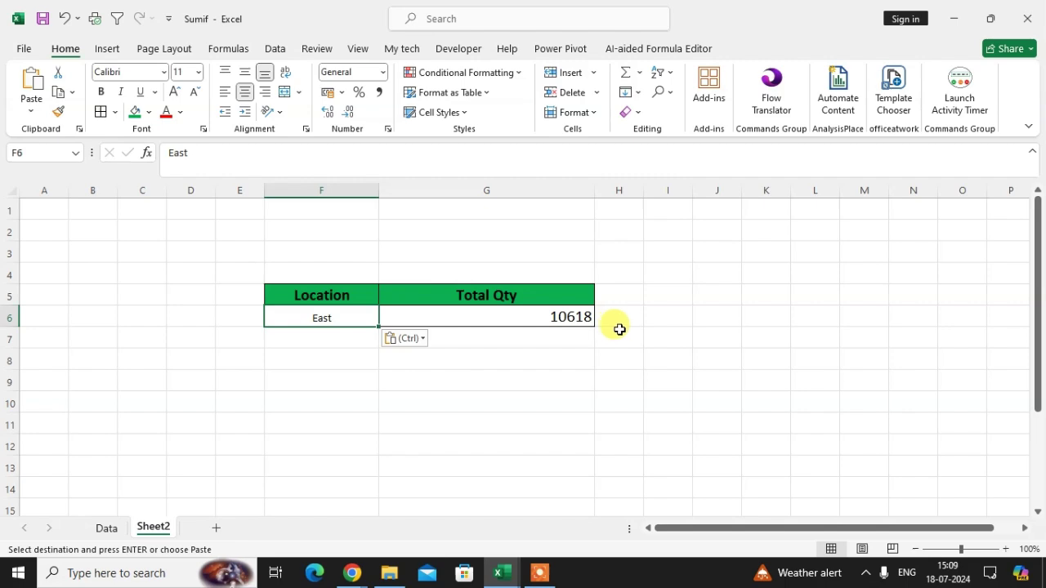
Filter the Data sheet to East rows using Filter by Selected Cell's Value
click(106, 528)
key(Escape)
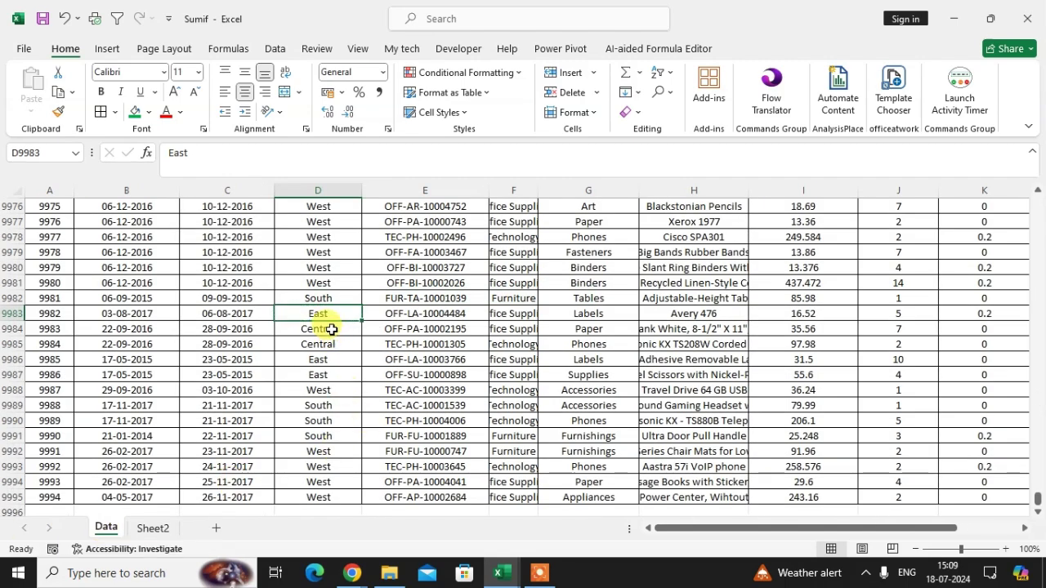
right_click(334, 313)
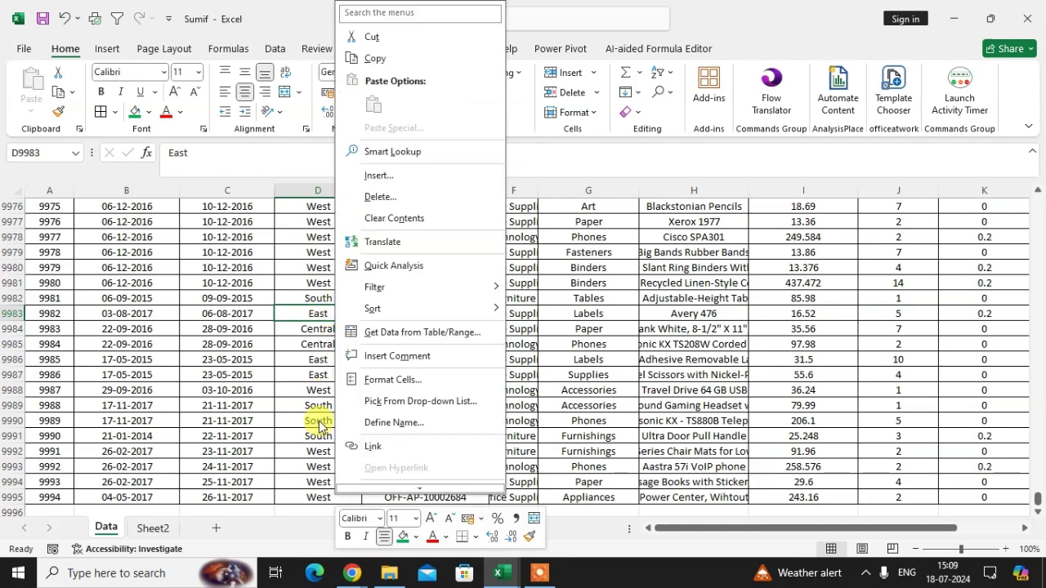
mouse_move(481, 291)
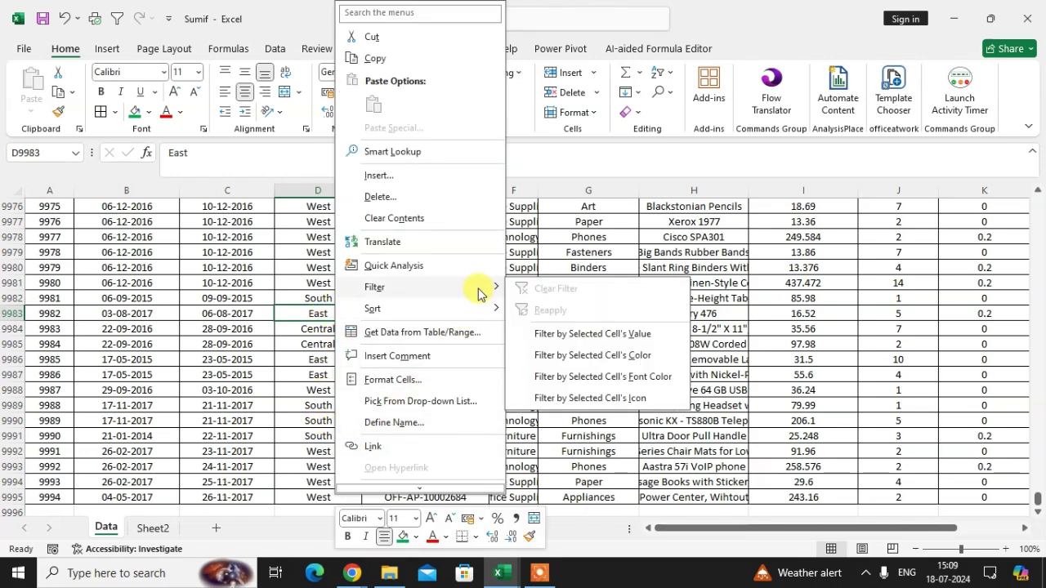
click(575, 342)
Select the filtered Quantity values to confirm a sum of 10618, then return to Sheet2
scroll(429, 314, up, 15)
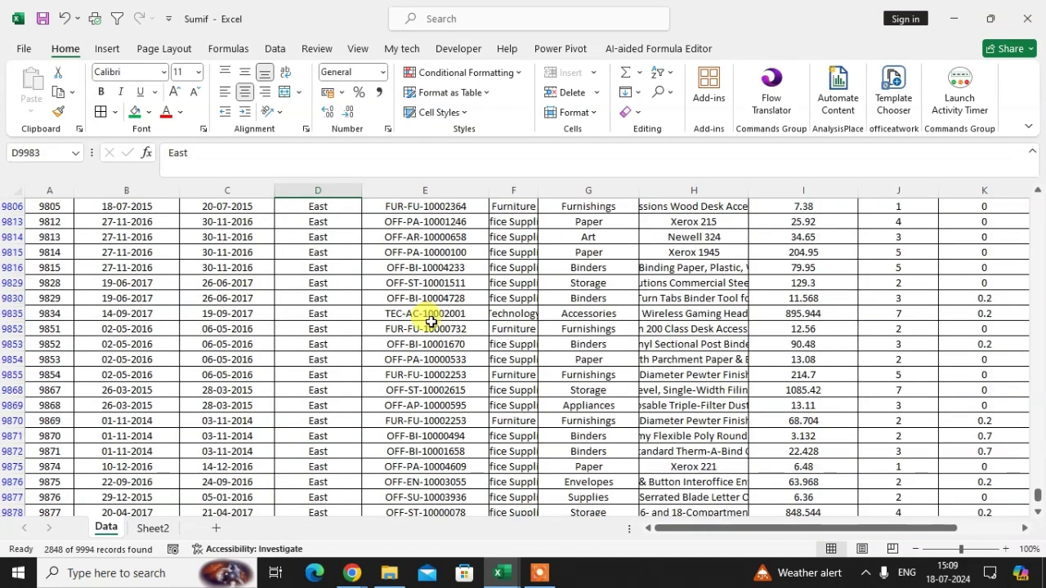
scroll(431, 322, up, 20)
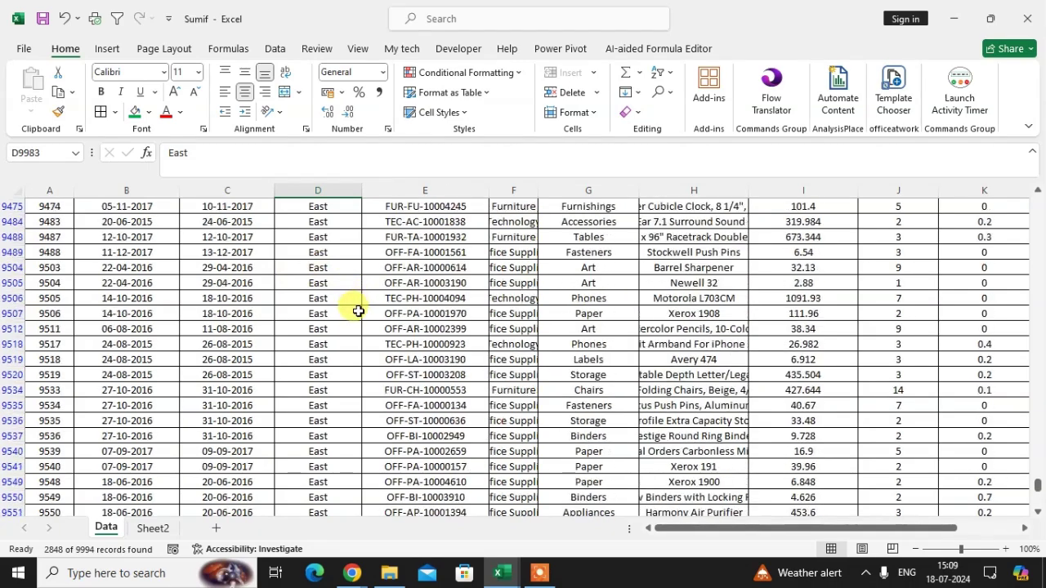
scroll(358, 310, up, 3)
drag(1037, 484, 959, 233)
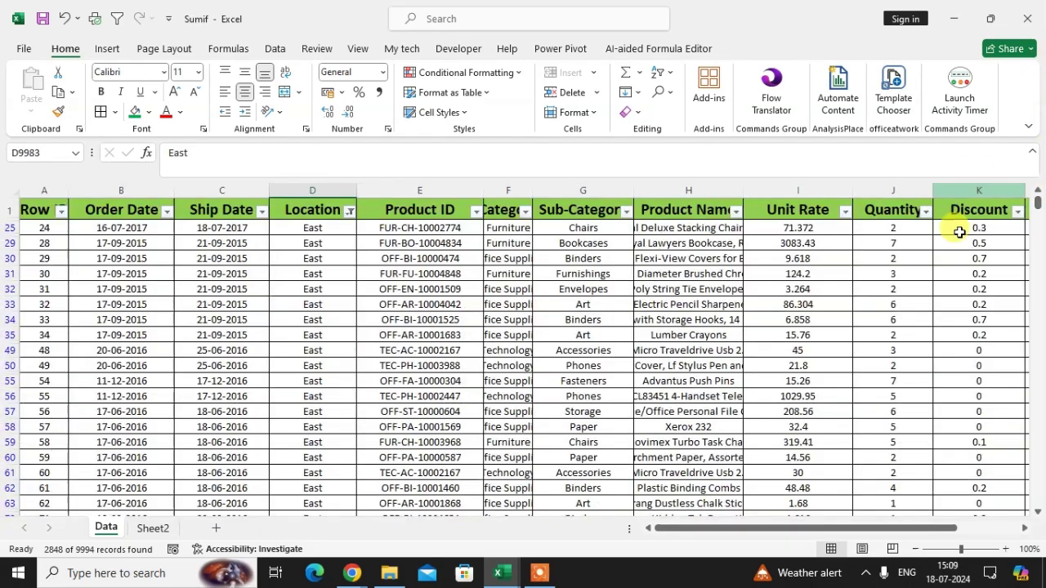
click(887, 229)
key(ctrl+shift+Down)
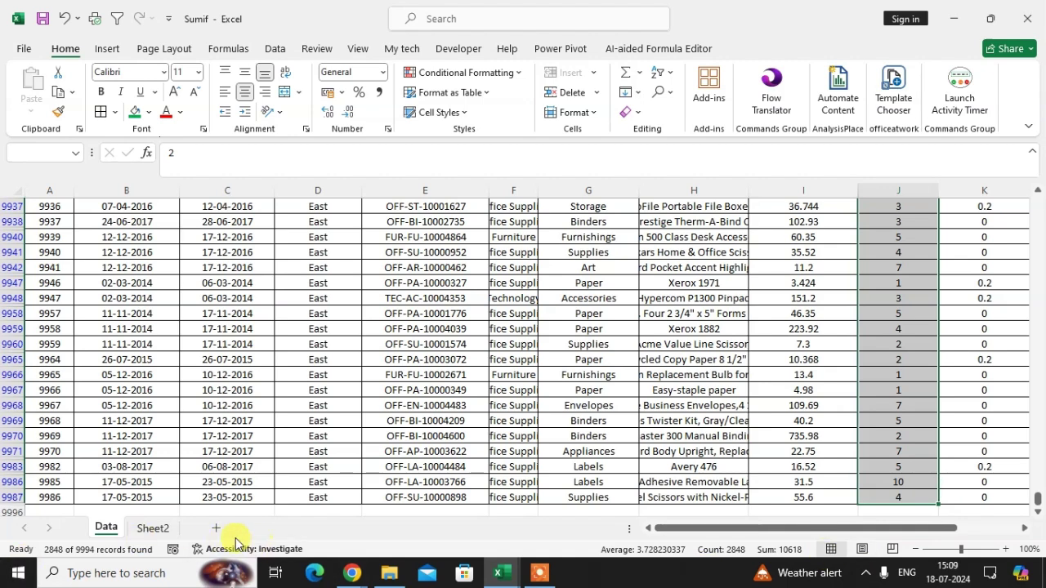
click(168, 531)
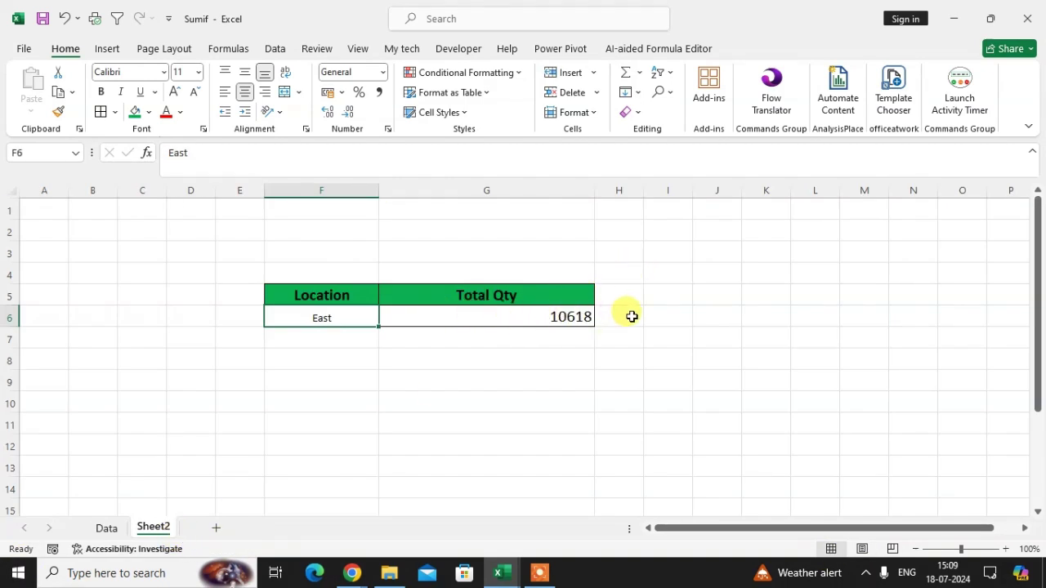
Delete the SUMIF formula from G6 beside East, then flip to Data and back
click(514, 315)
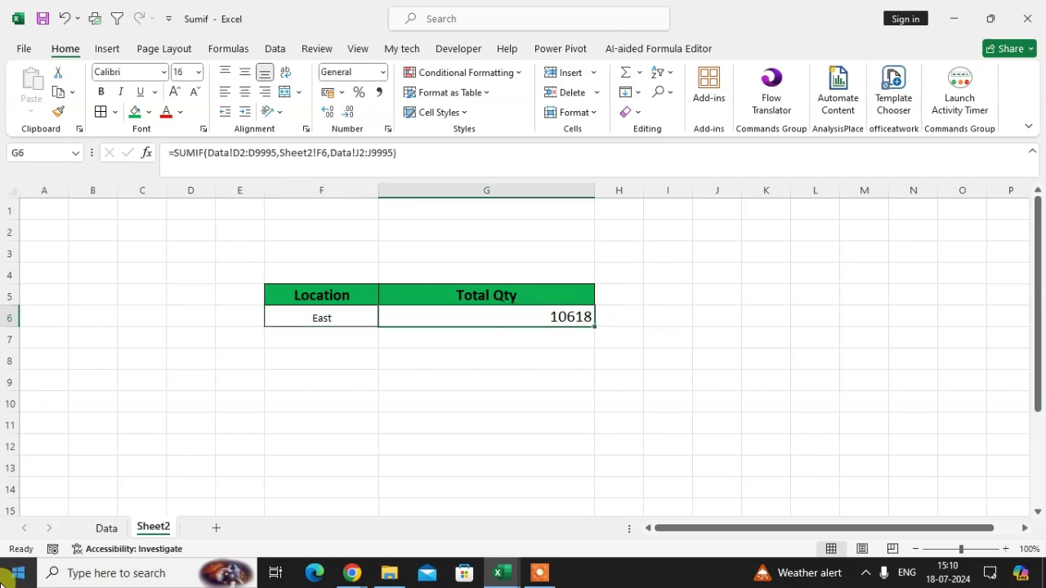
key(Delete)
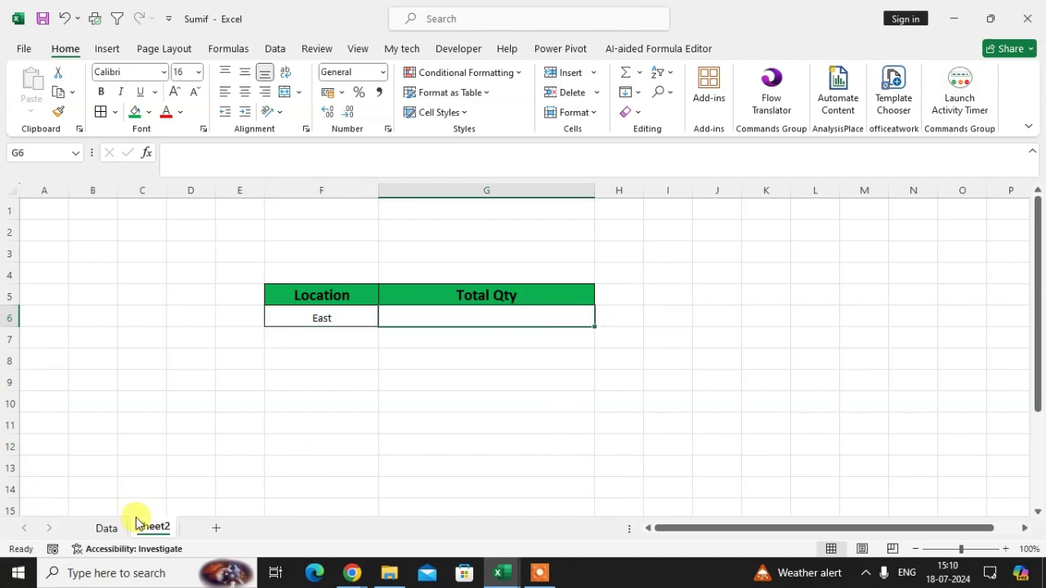
click(105, 529)
click(154, 527)
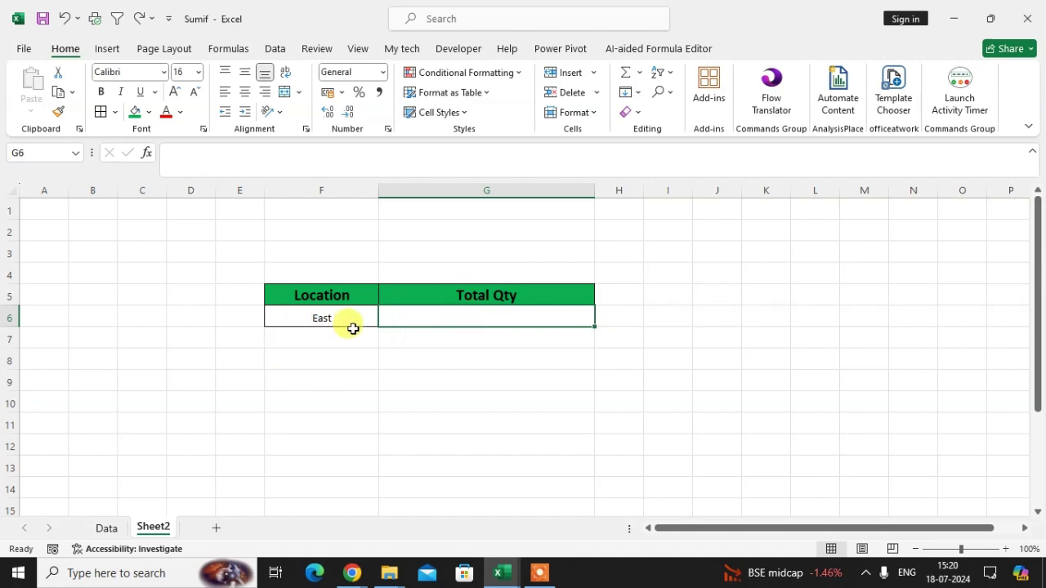
Convert the whole Data sheet range into a table with headers
click(102, 530)
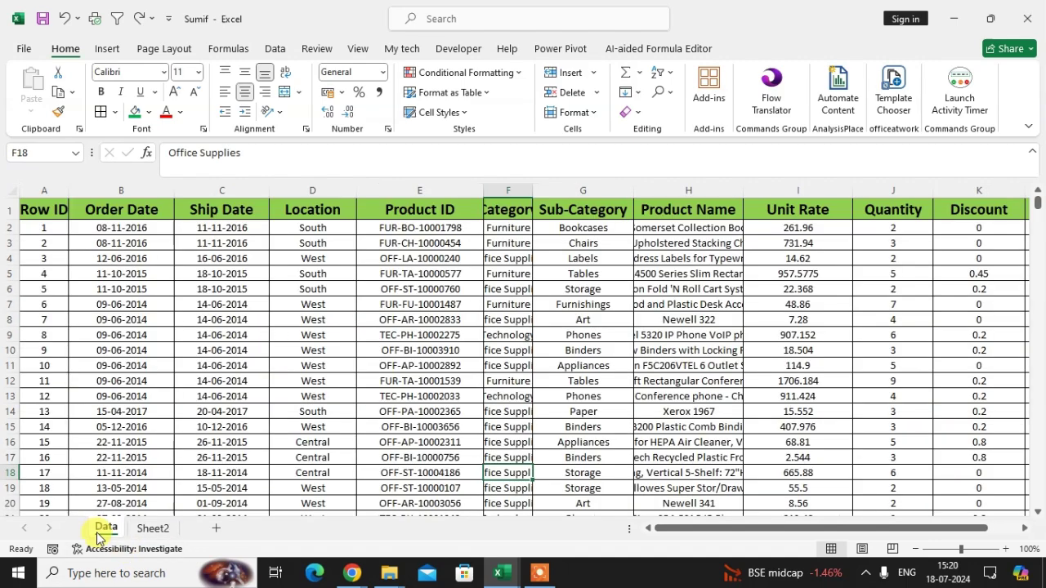
click(529, 315)
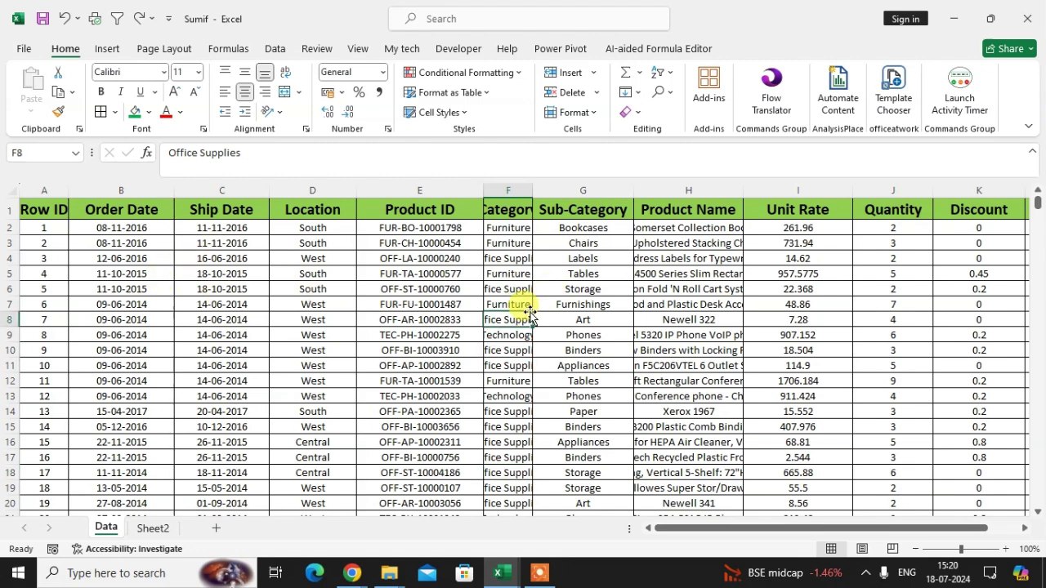
key(ctrl+a)
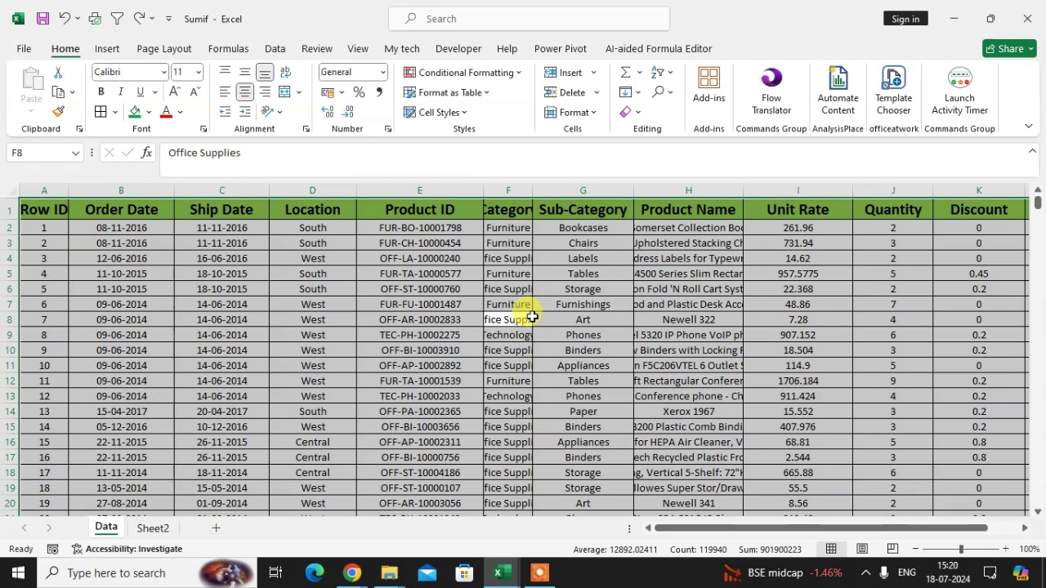
key(ctrl+t)
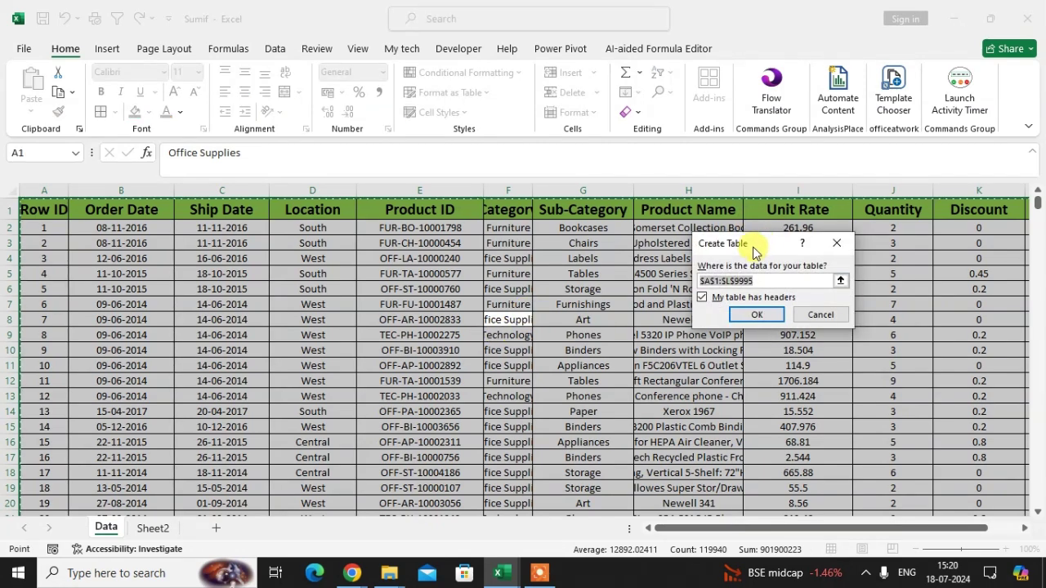
drag(754, 252, 467, 228)
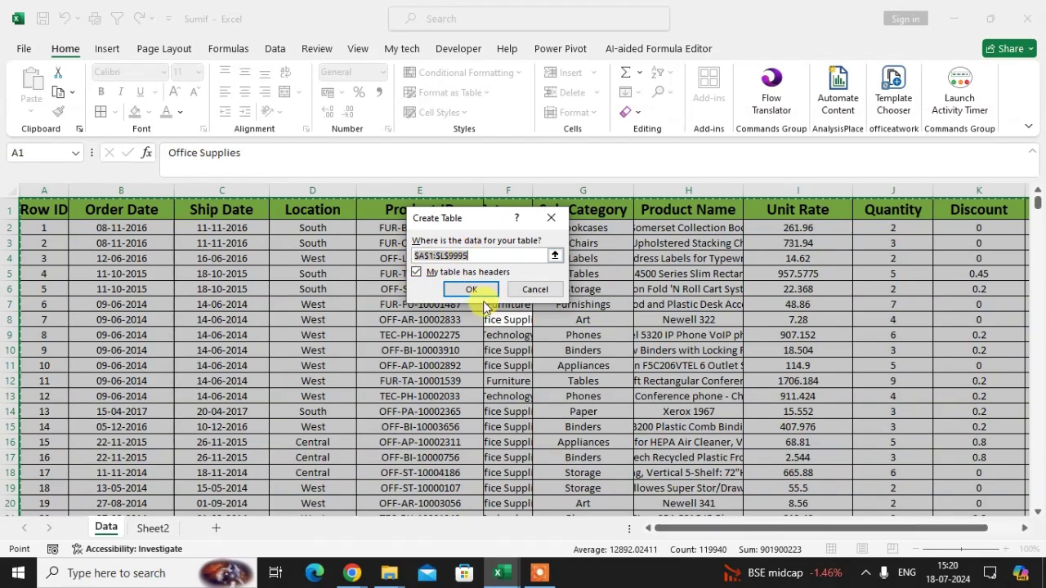
click(479, 291)
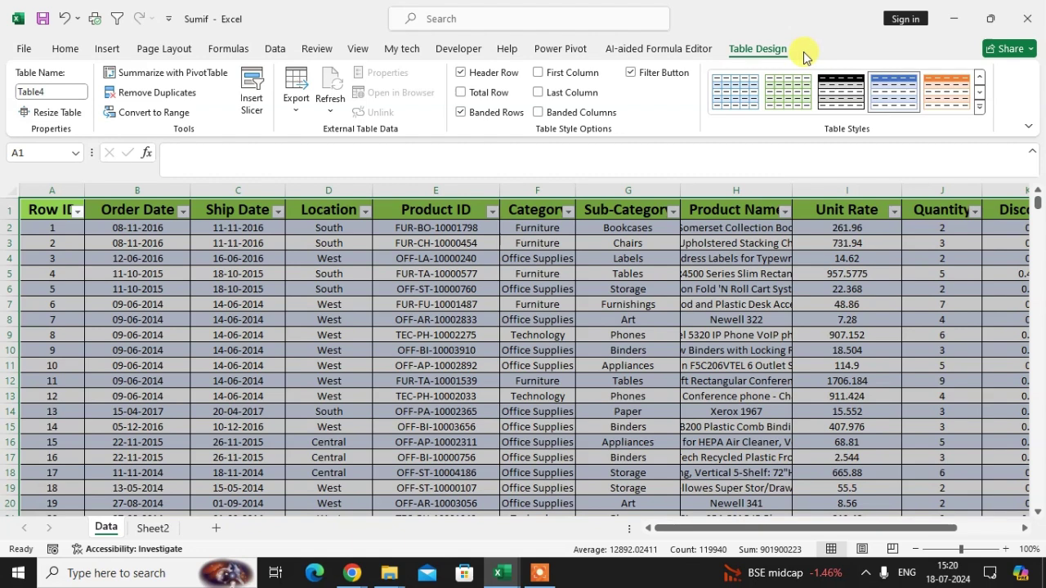
Apply the first Light table style and rename Table4 to Sale
click(979, 106)
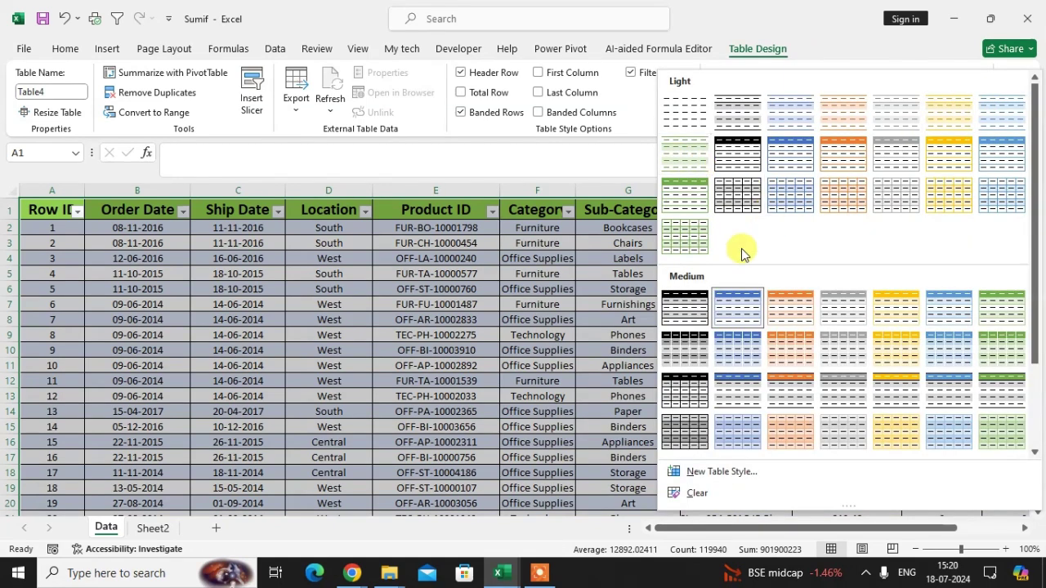
click(684, 121)
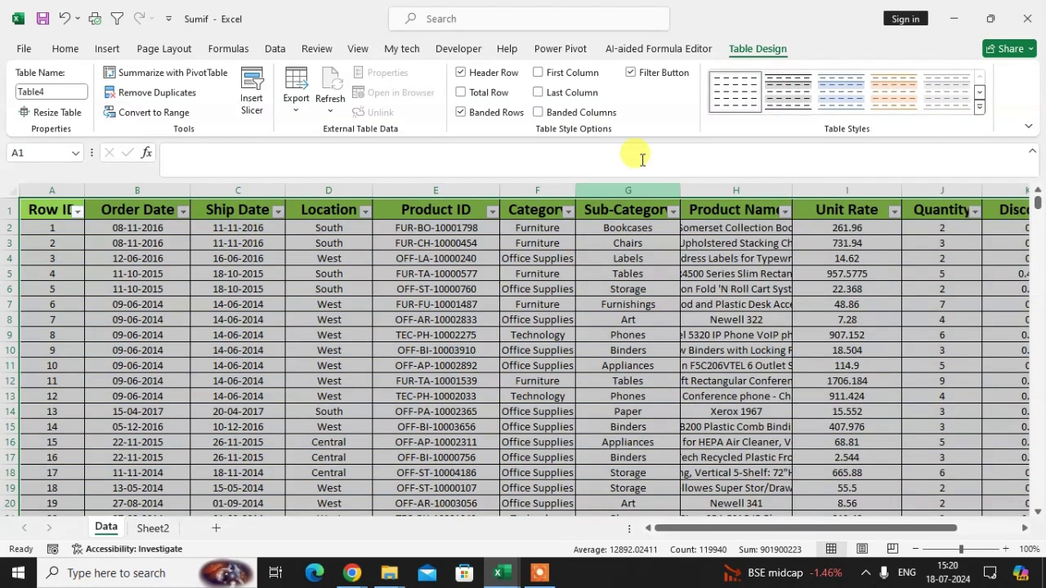
click(49, 90)
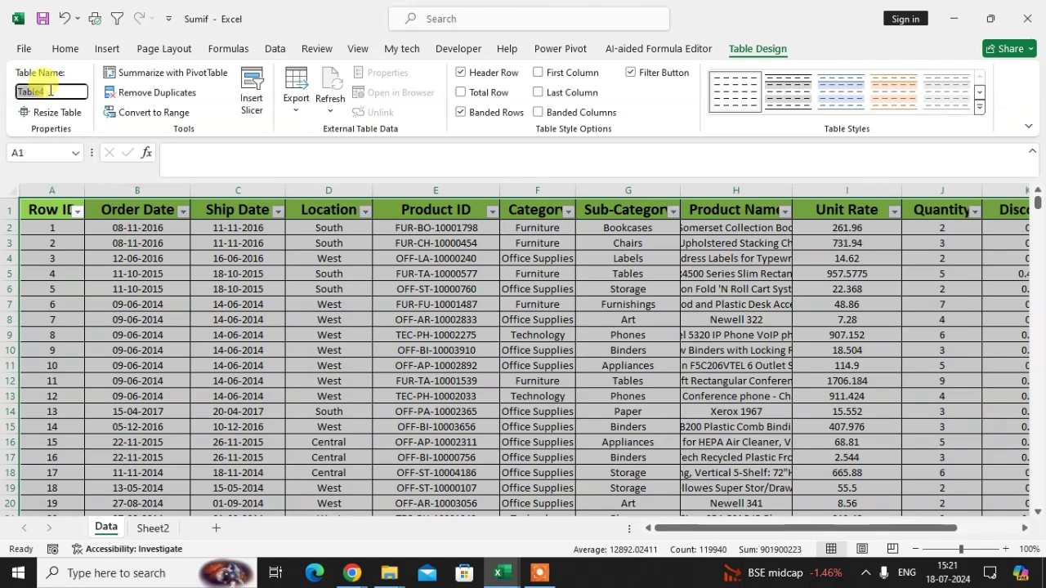
key(BackSpace)
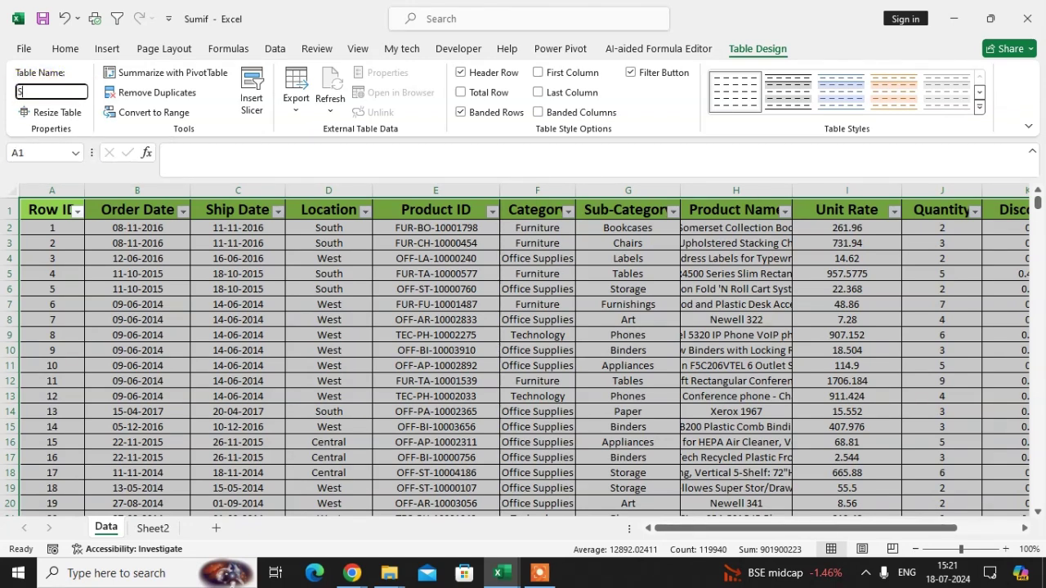
key(Tab)
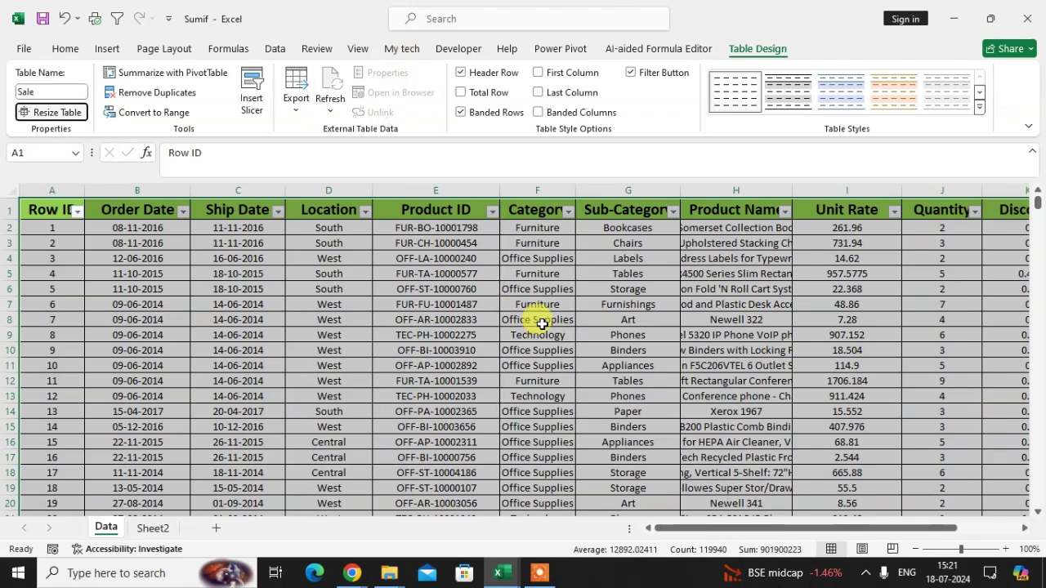
click(152, 528)
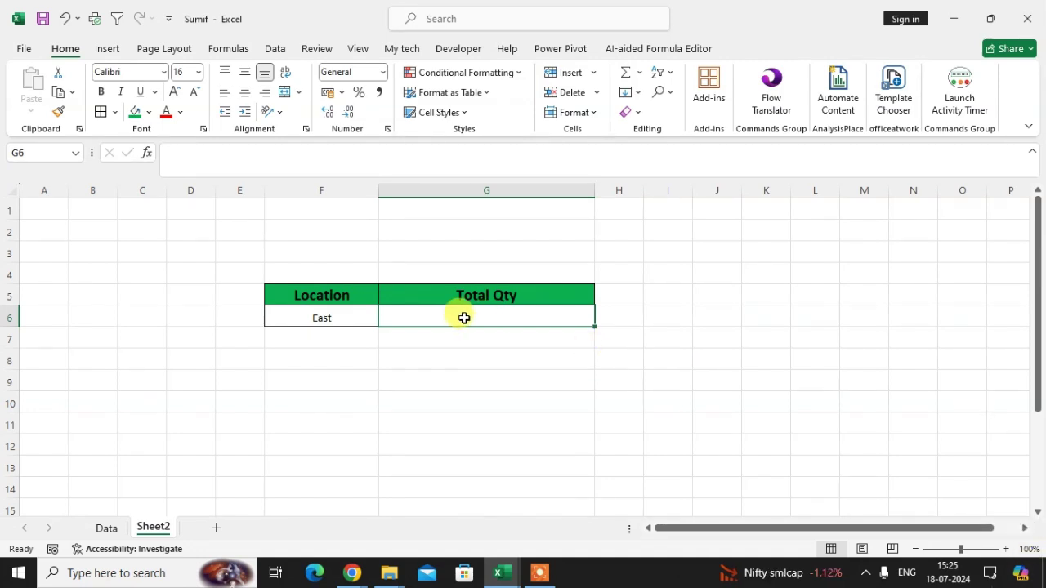
Begin =SUMIF(Sale[Location] in G6 using the Sale table's Location column
text(=)
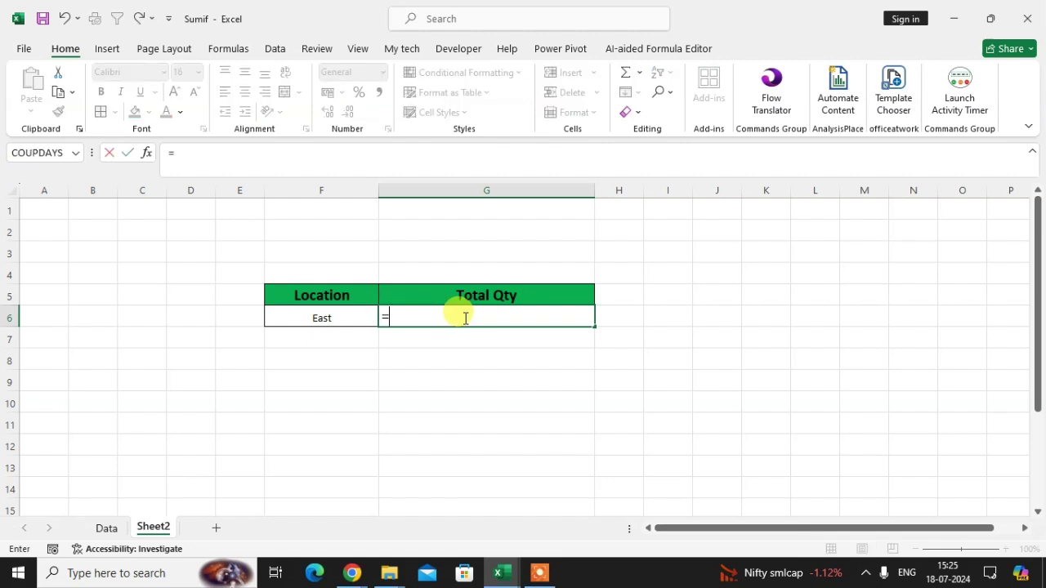
text(sumi)
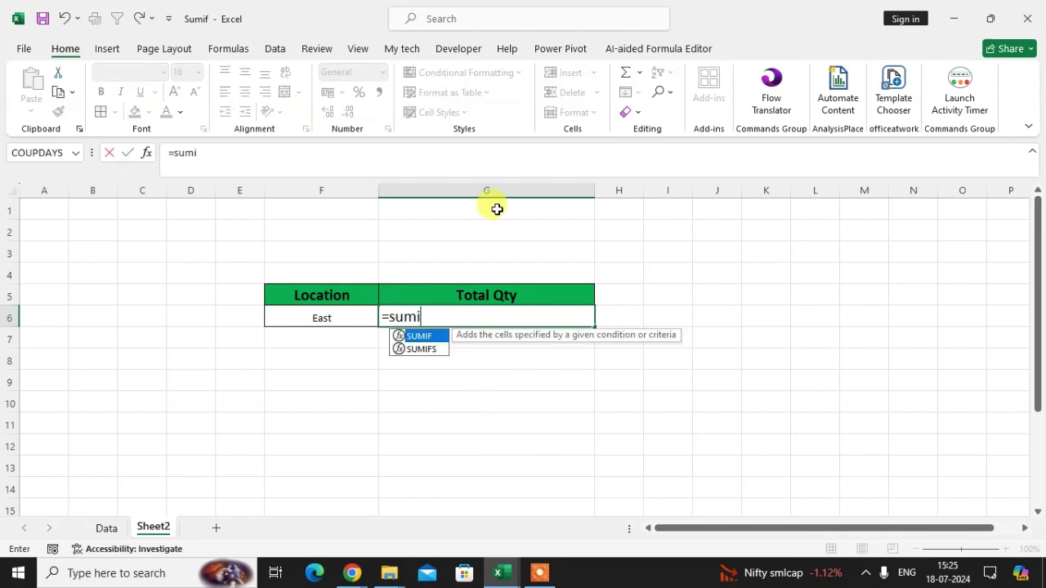
text(f)
key(Tab)
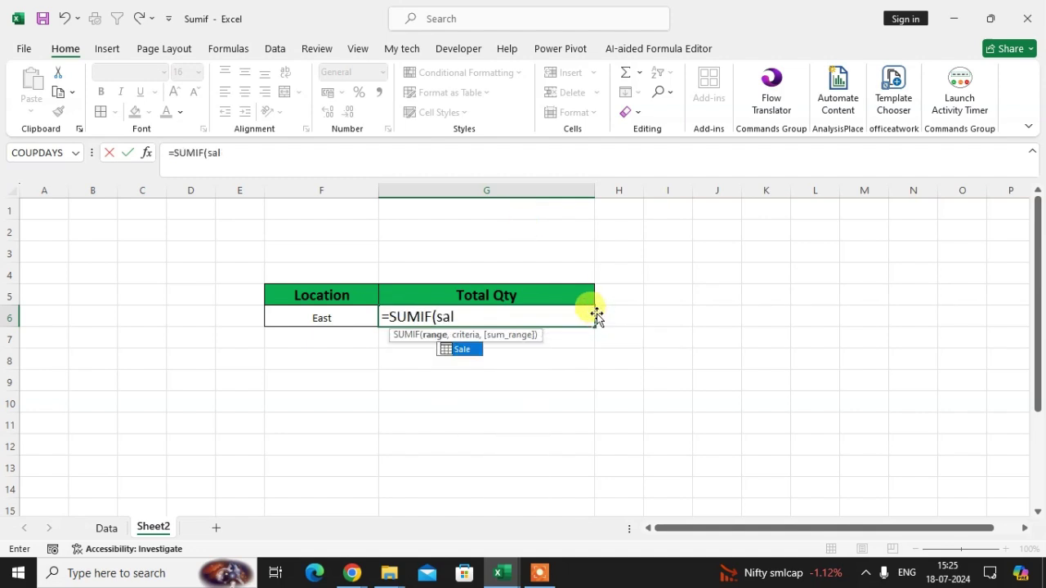
text(sale)
key(Tab)
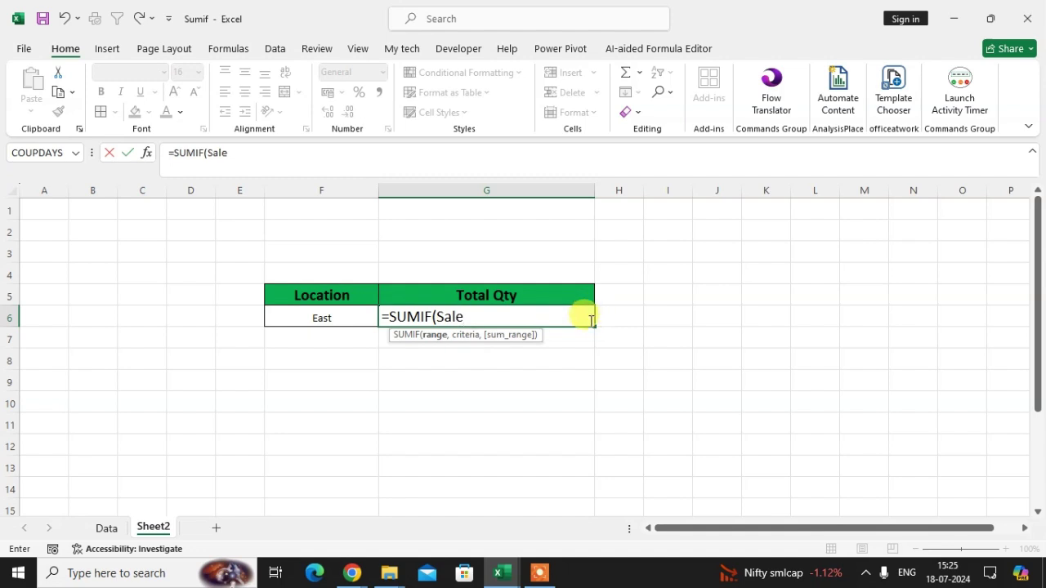
text([)
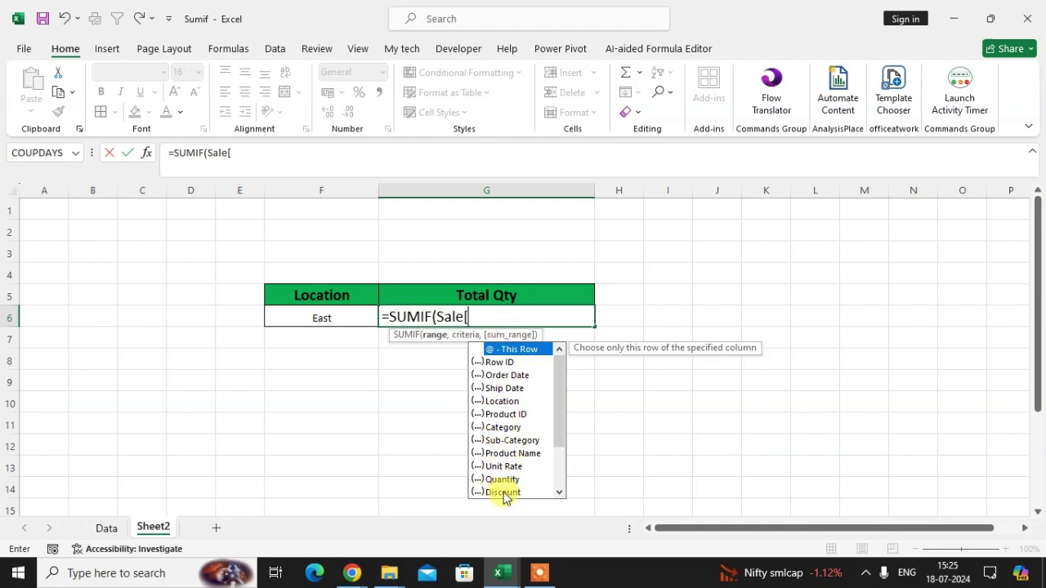
click(510, 402)
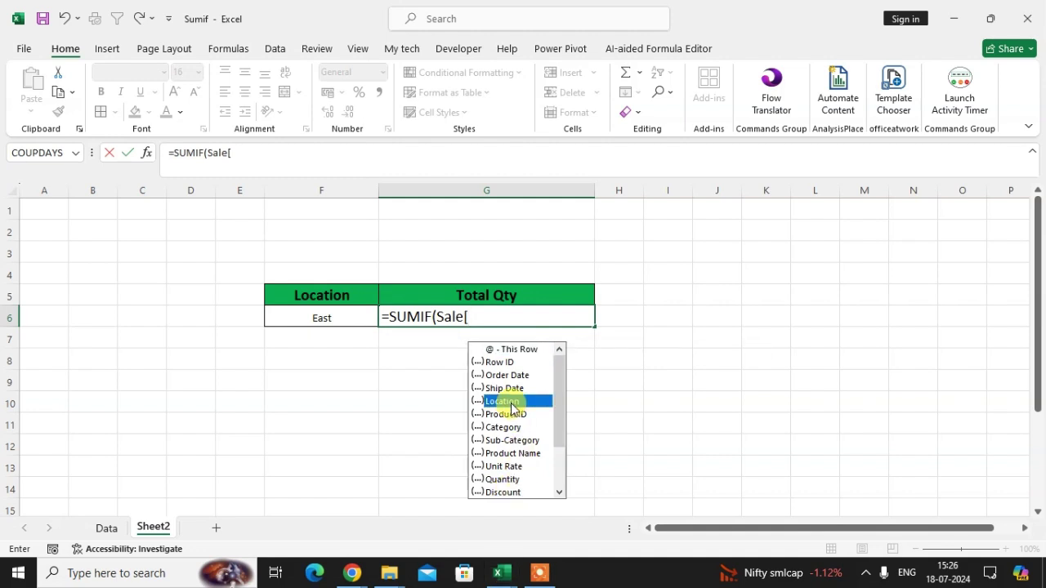
double_click(510, 402)
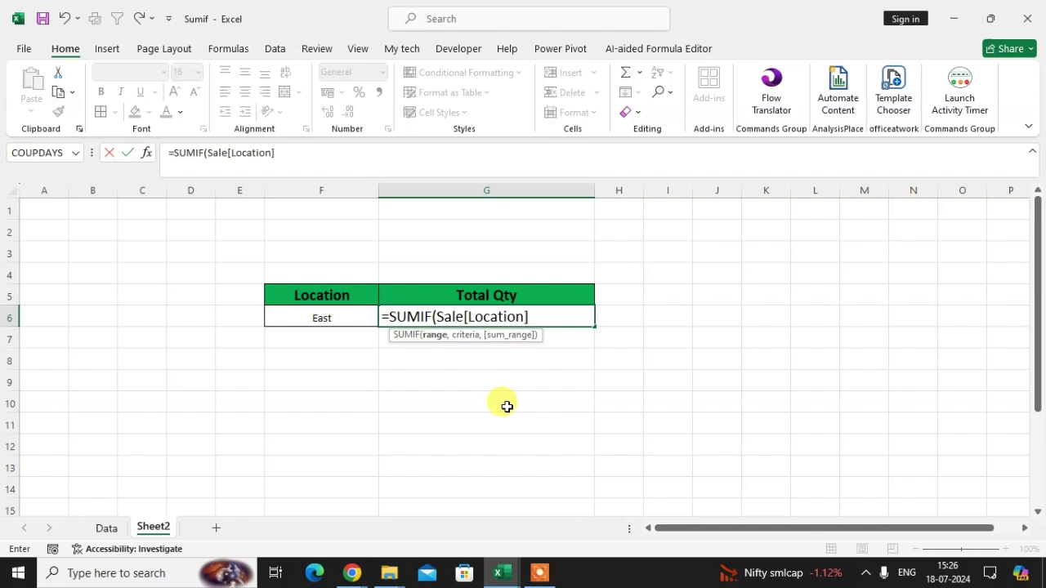
Complete it with F6 and Sale[Quantity], giving =SUMIF(Sale[Location],F6,Sale[Quantity]) = 10618
text(,)
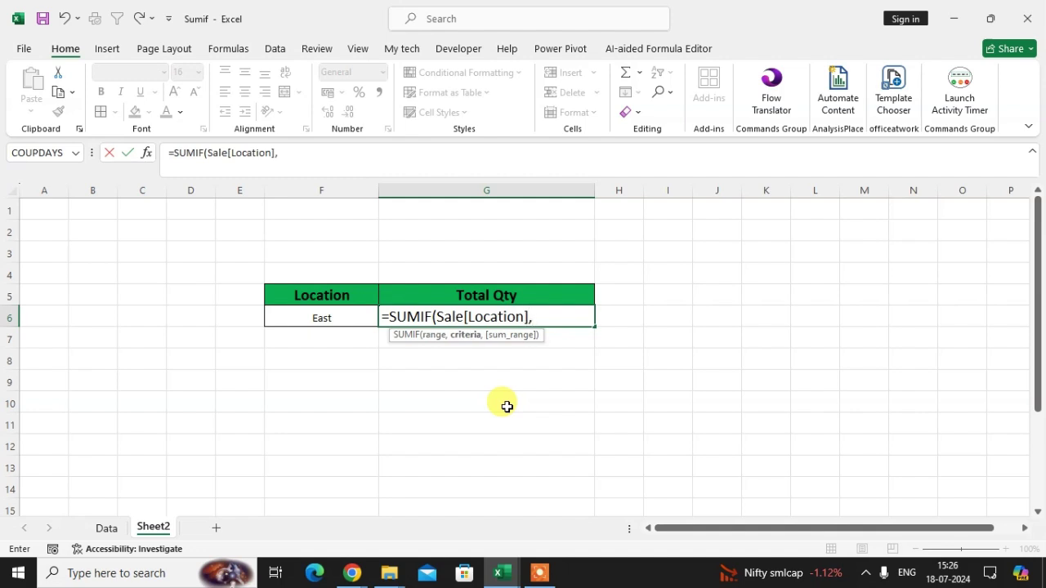
click(330, 317)
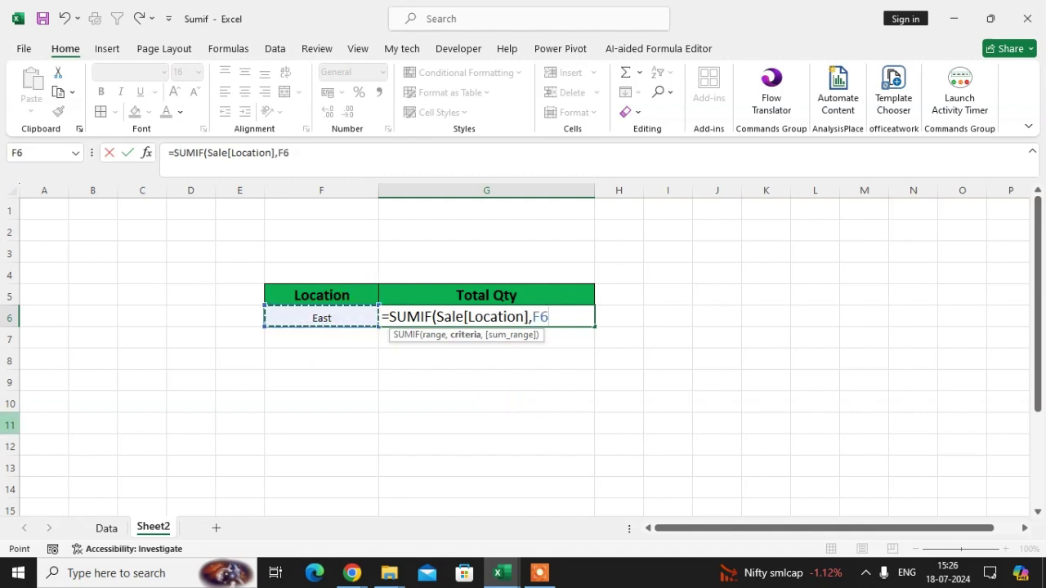
text(,)
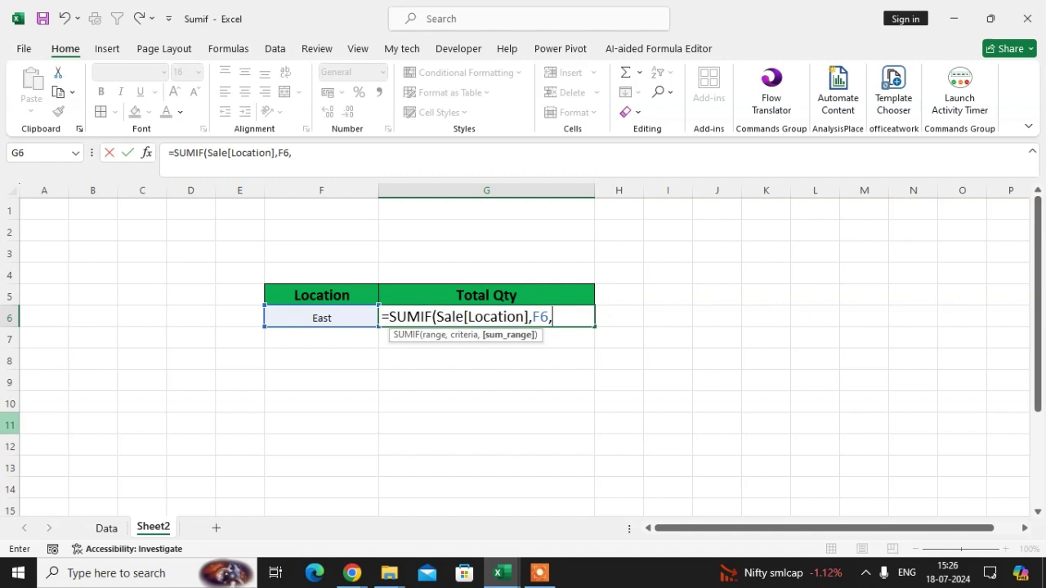
text(sa)
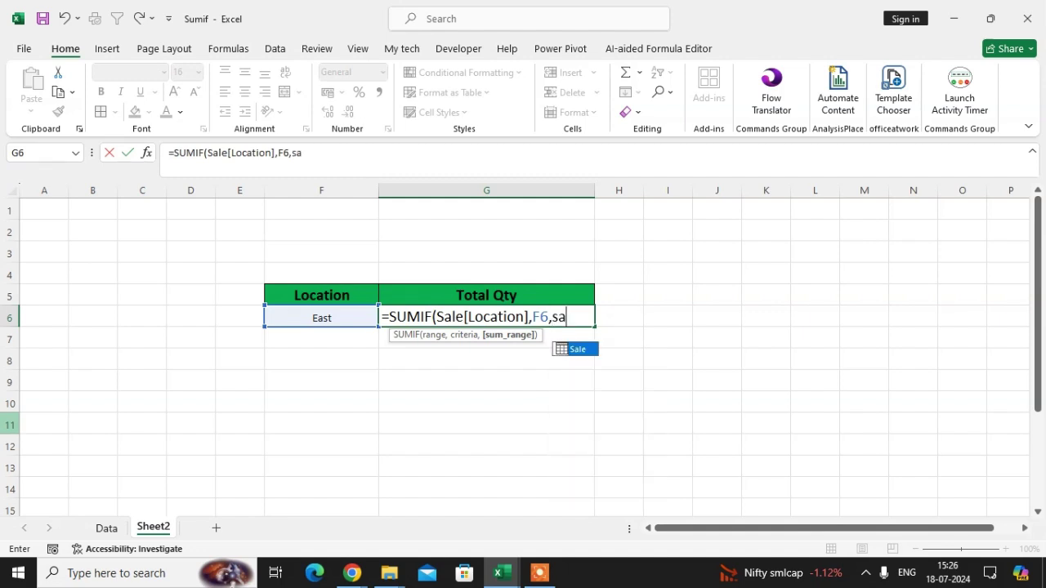
text(le)
key(Tab)
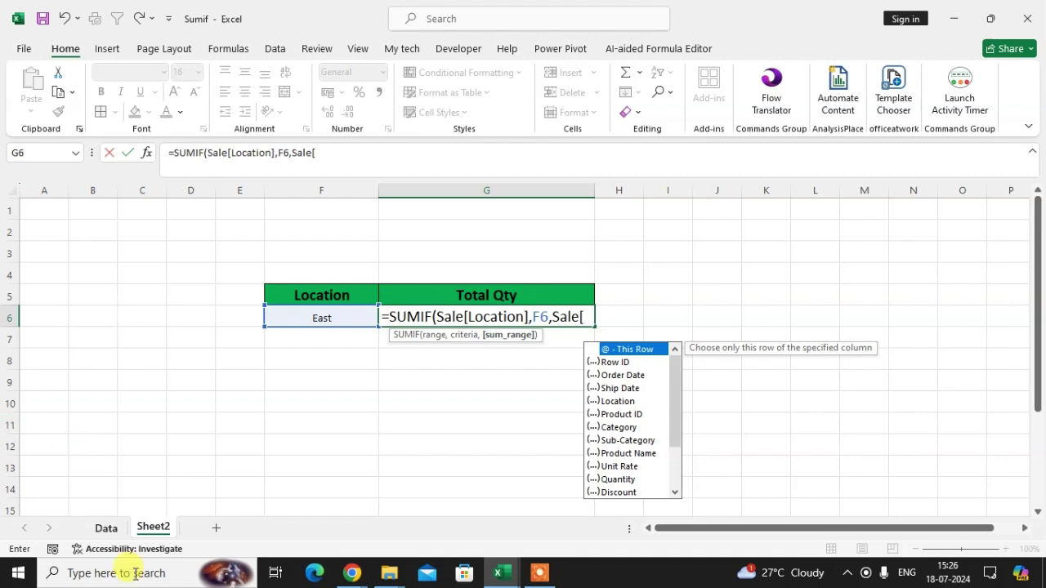
click(621, 480)
double_click(620, 480)
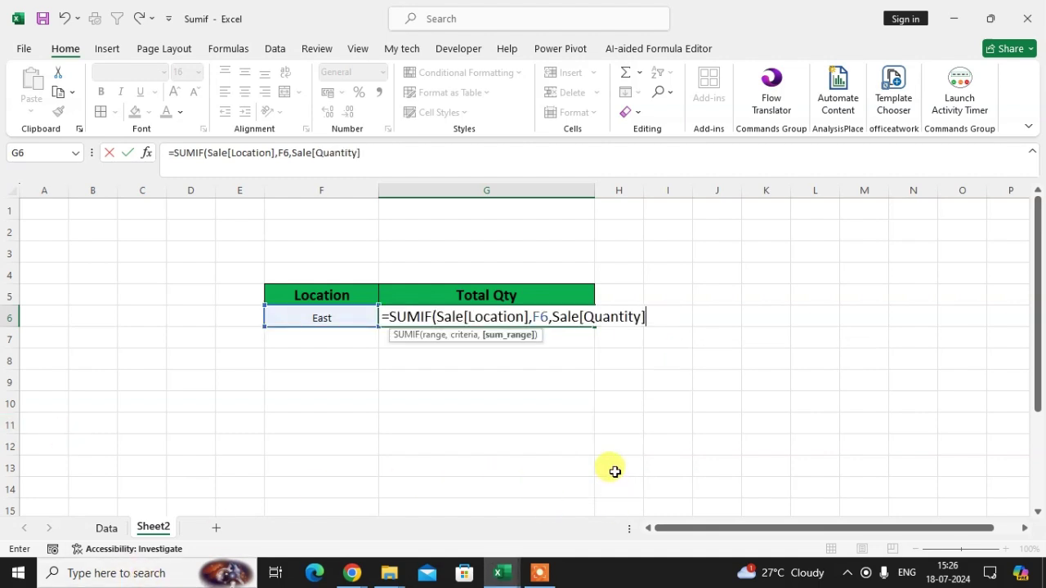
text())
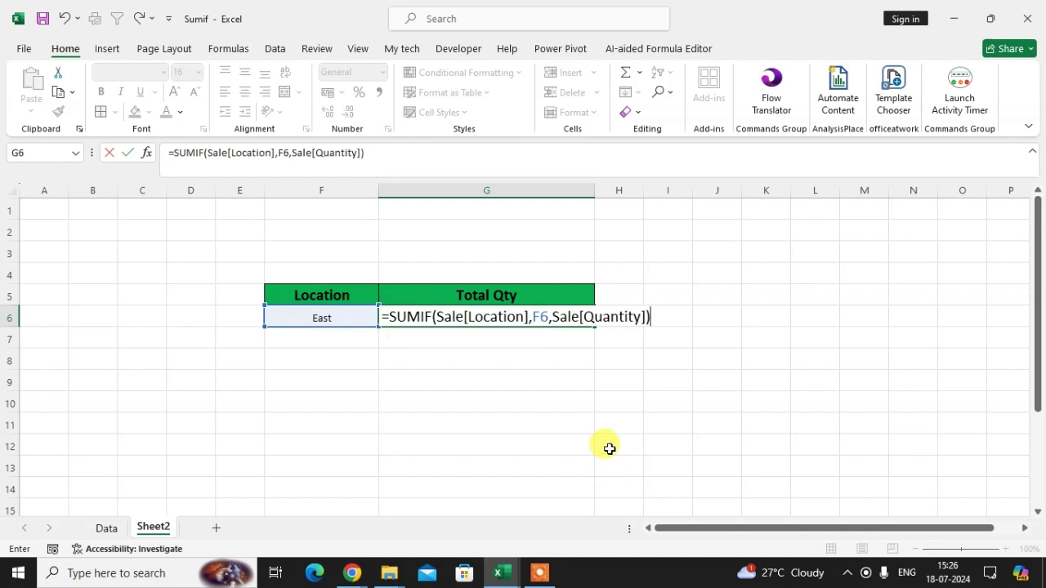
key(Return)
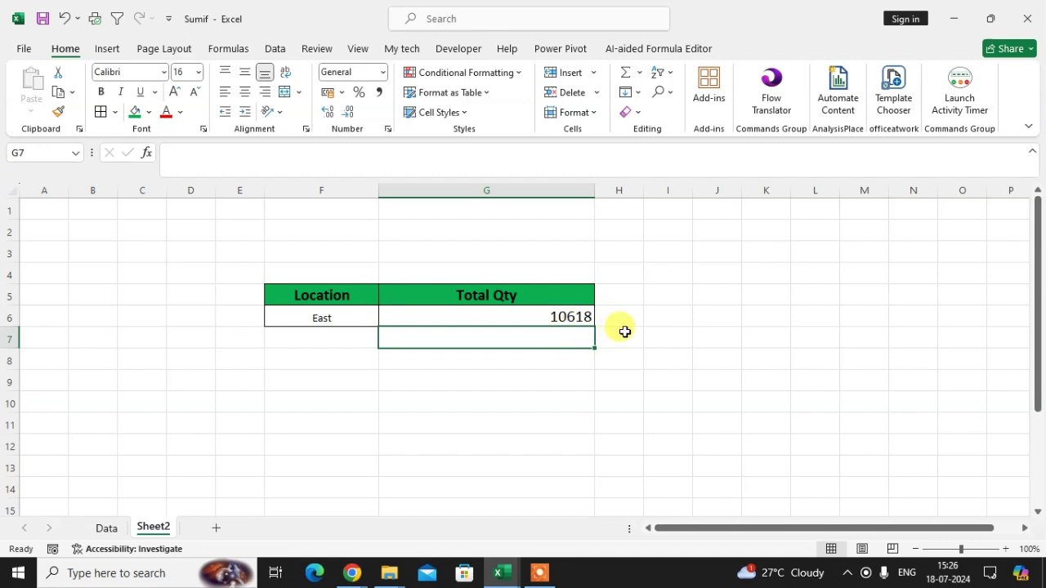
Filter the Sale table on the Data sheet to East rows only
click(106, 528)
click(377, 350)
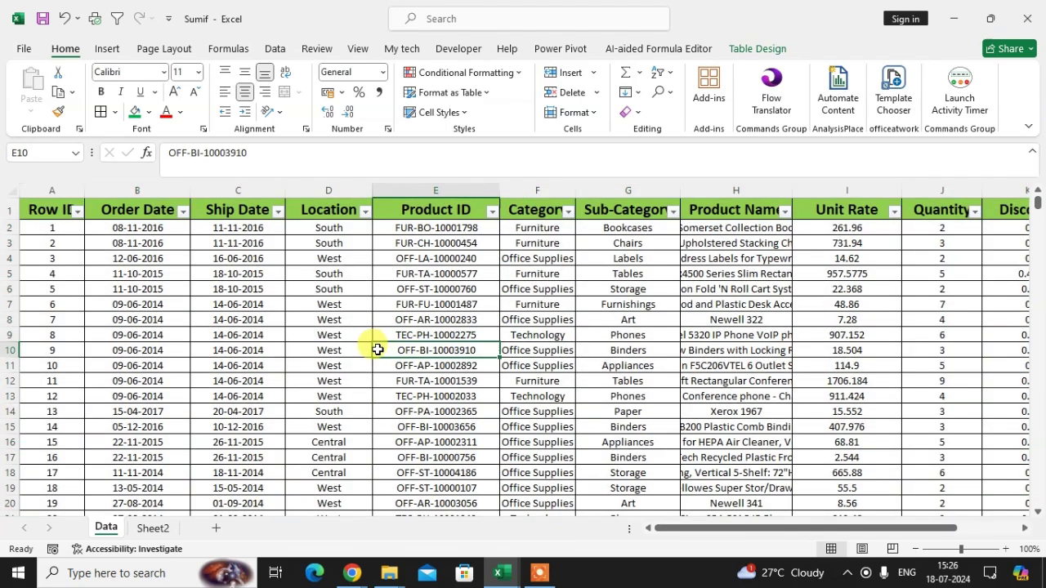
scroll(347, 398, down, 1)
scroll(346, 399, down, 5)
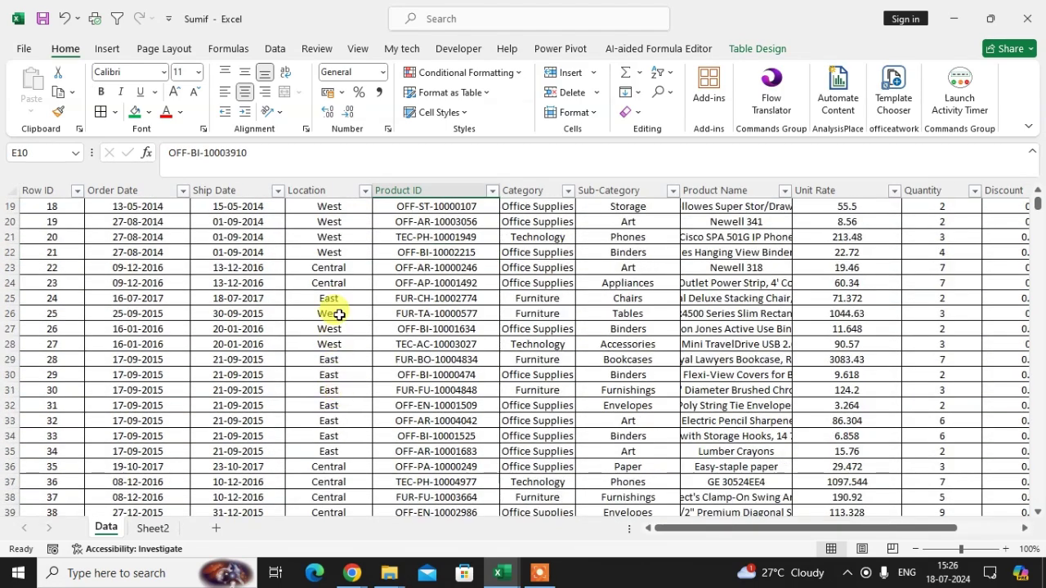
click(341, 299)
right_click(344, 300)
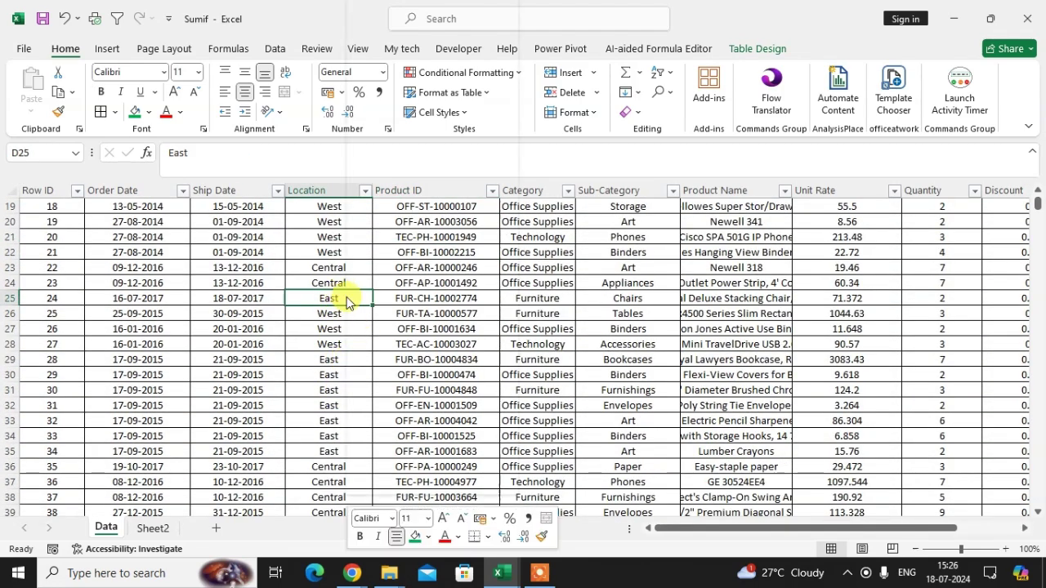
mouse_move(443, 330)
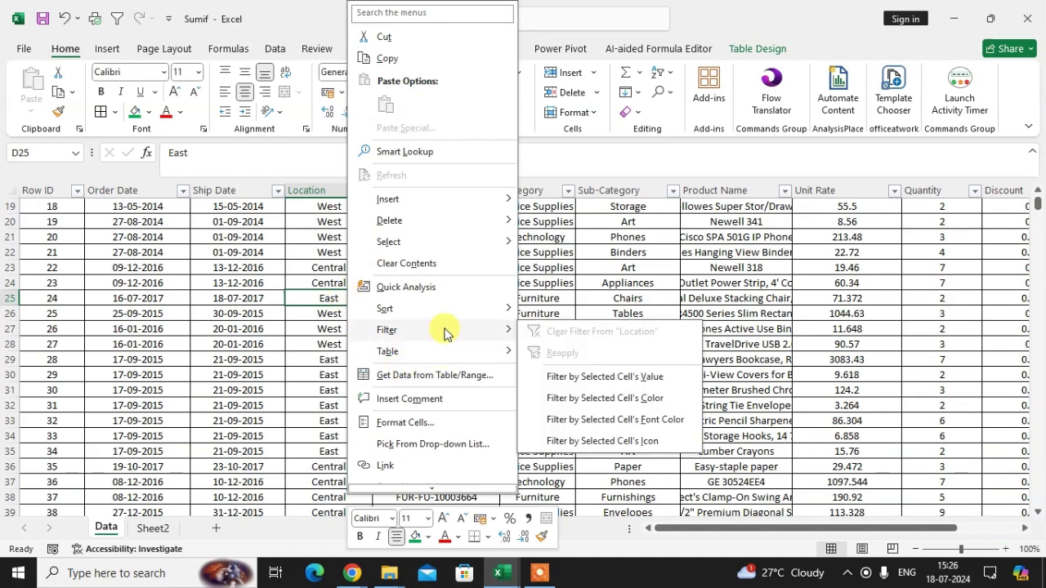
click(633, 377)
Select all East Quantity values to verify the 10618 sum, then return to Sheet2
scroll(700, 268, up, 2)
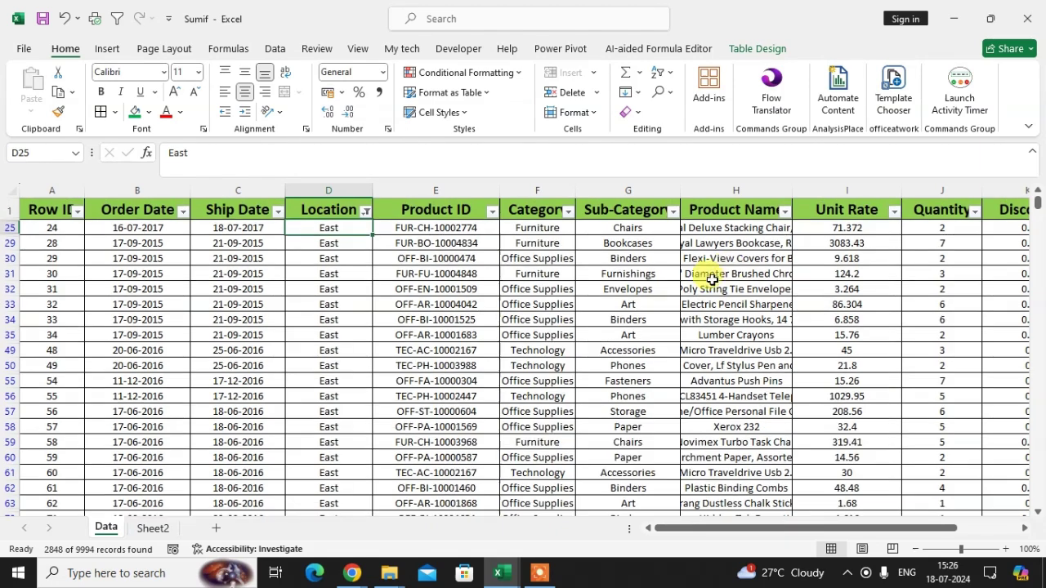
click(935, 216)
click(934, 214)
drag(1037, 202, 1037, 498)
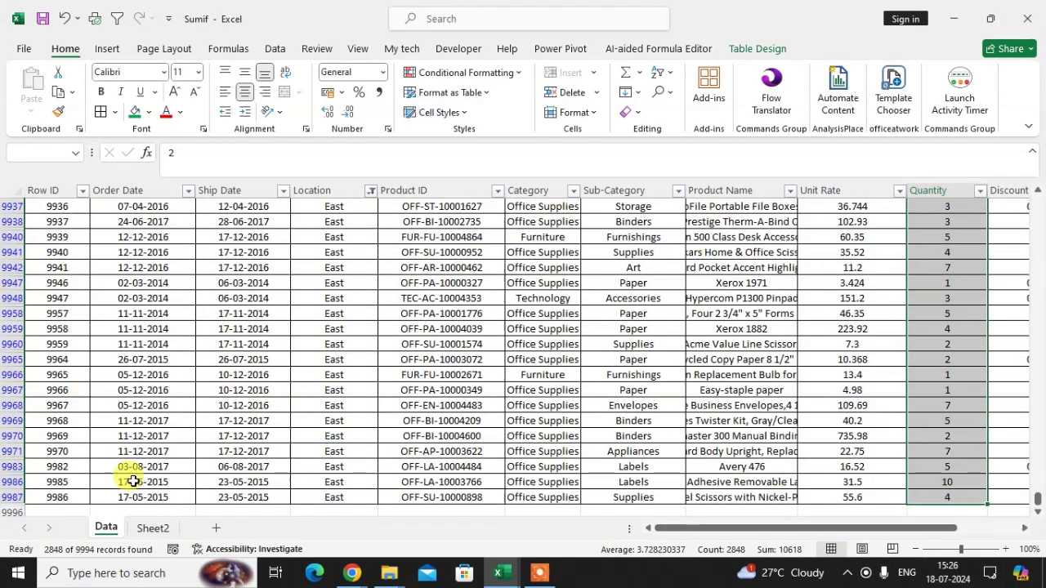
click(154, 529)
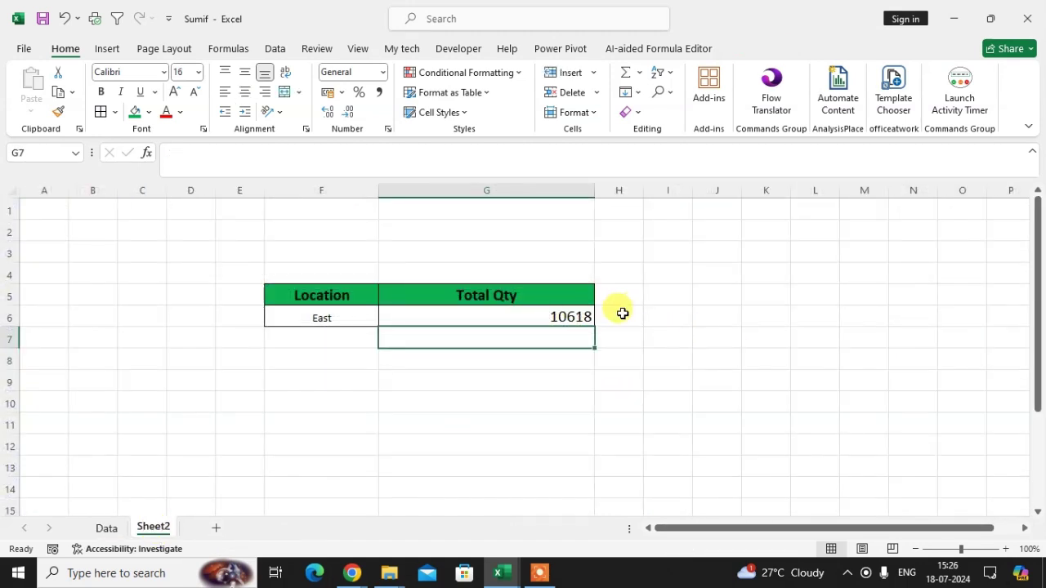
Enter West in F6 so Total Qty recalculates to 12266
click(336, 319)
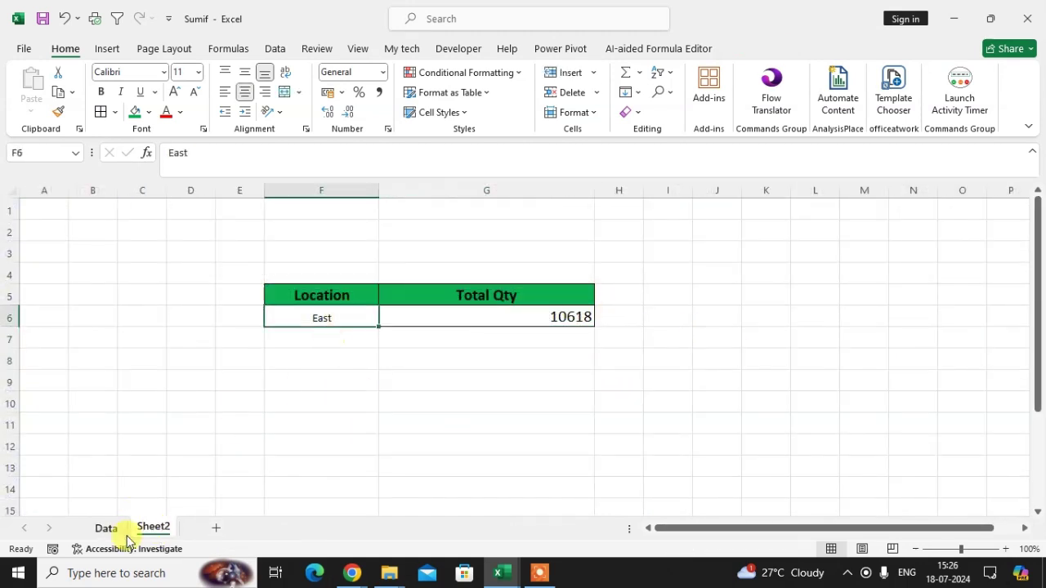
text(We)
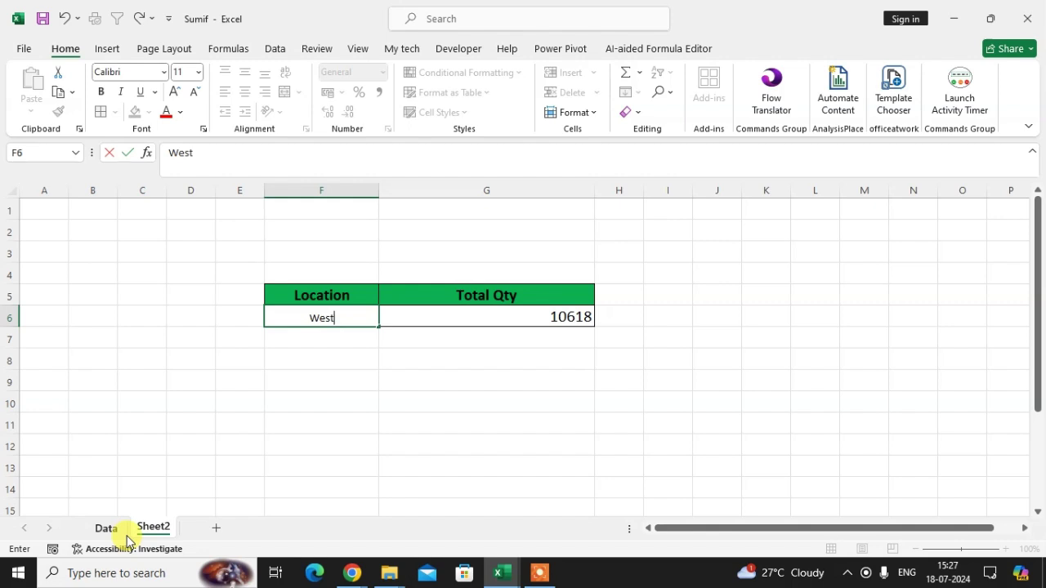
key(Return)
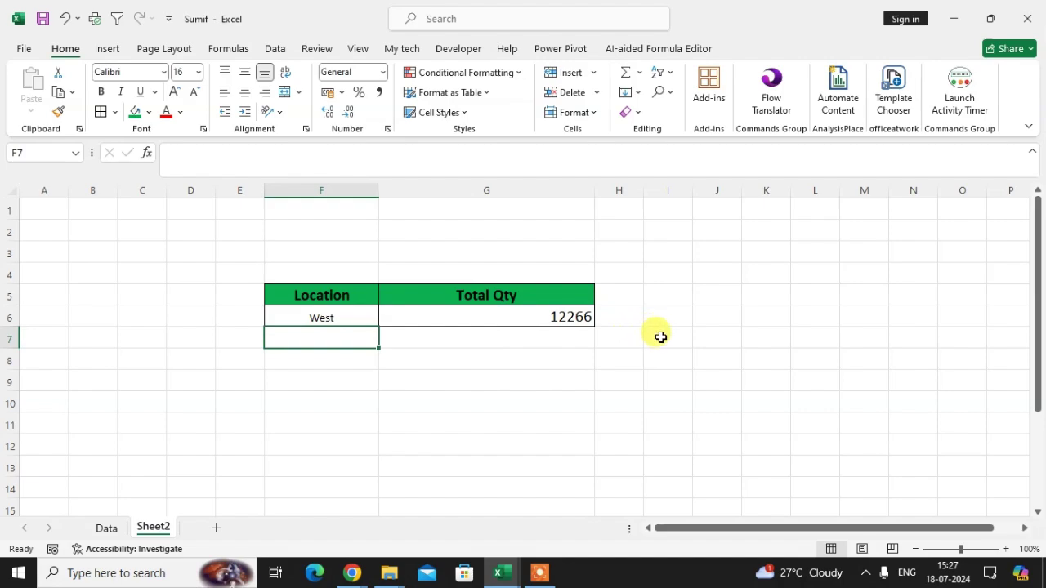
Clear the East filter on the Sale table so all rows show
click(107, 528)
scroll(345, 374, up, 15)
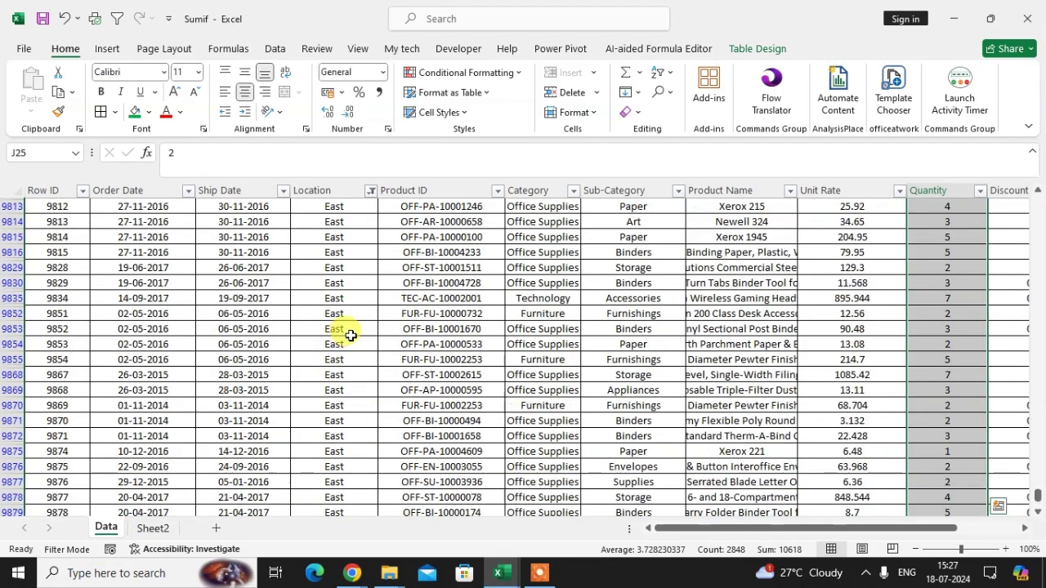
click(321, 188)
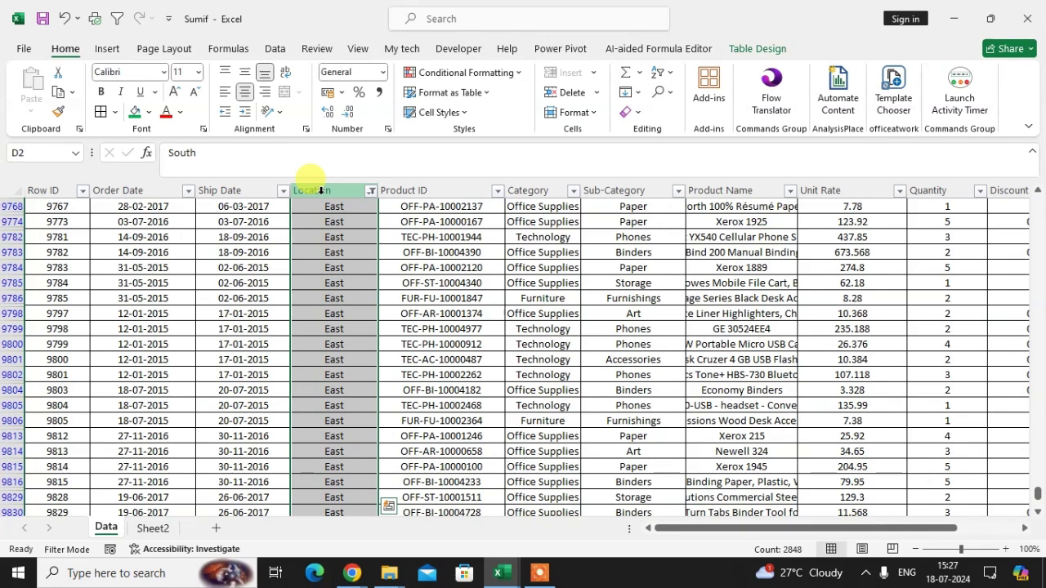
key(ctrl+shift+l)
click(333, 292)
Filter the Sale table to West rows by a West cell's value
scroll(343, 280, up, 1)
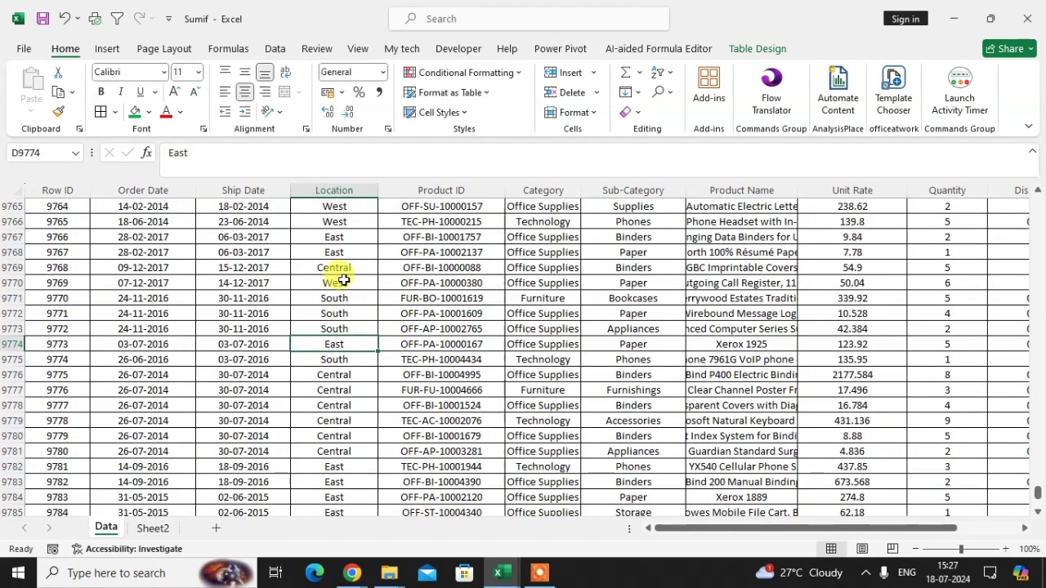
click(342, 280)
right_click(342, 280)
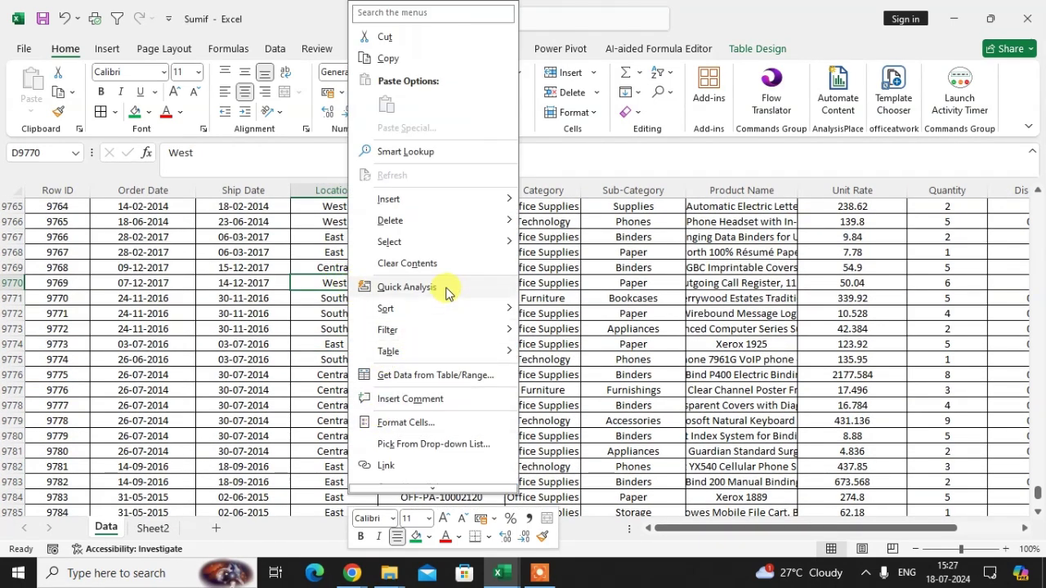
mouse_move(460, 331)
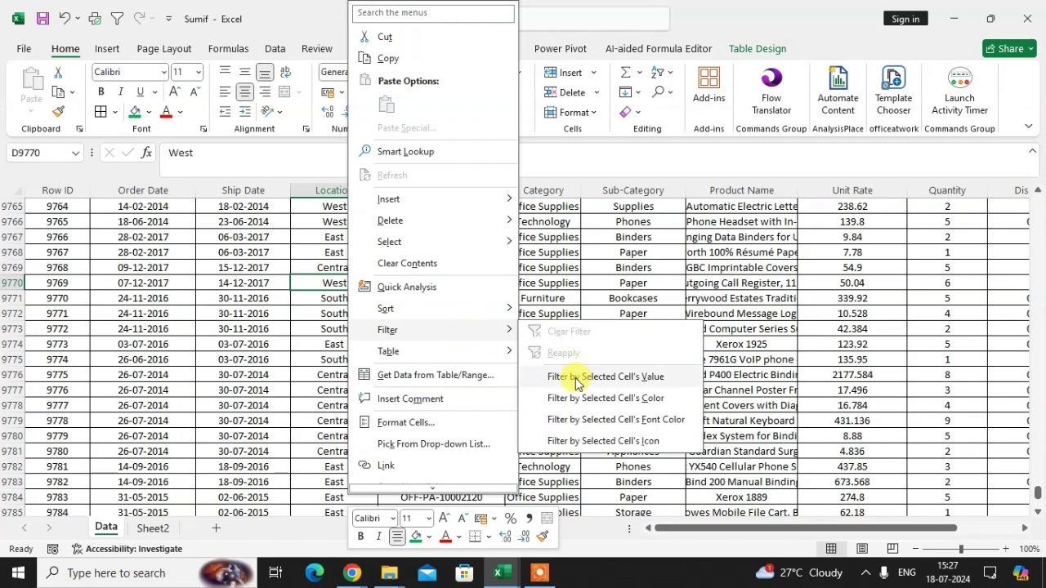
click(576, 377)
Select all West Quantity values to confirm they total 12266
scroll(818, 299, up, 12)
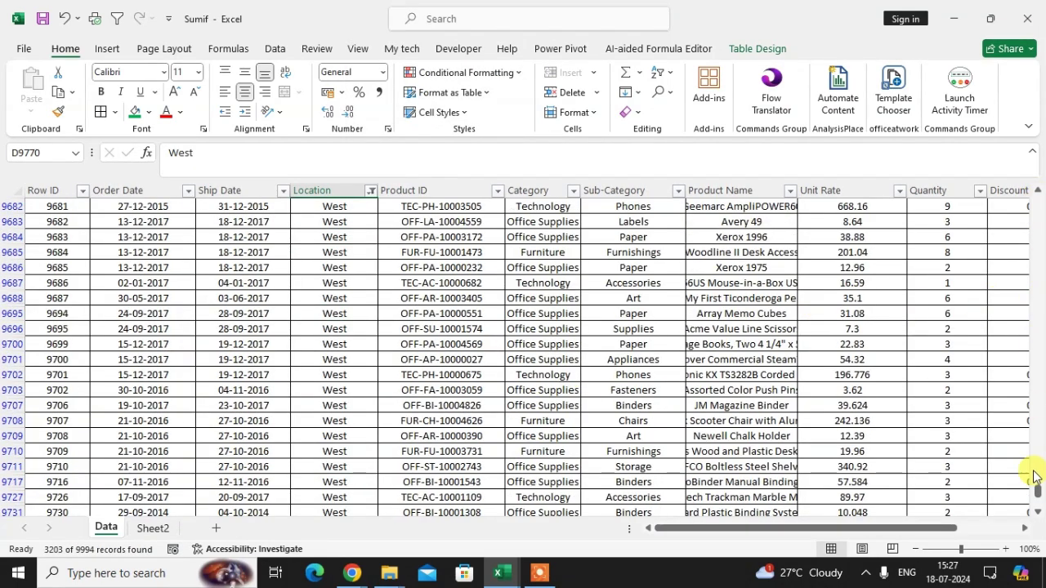
drag(1034, 490, 1035, 155)
click(941, 228)
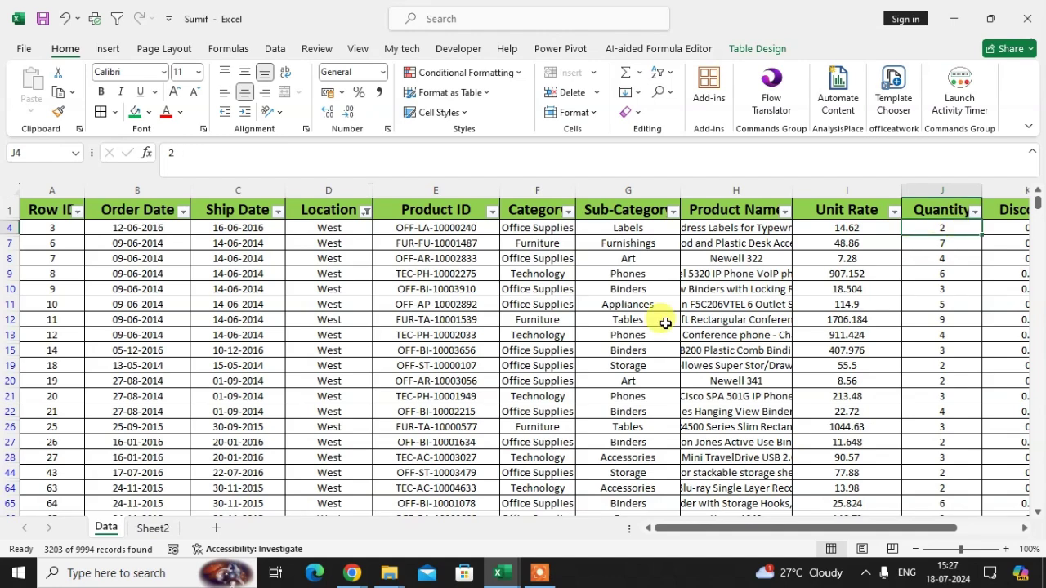
key(ctrl+shift+Down)
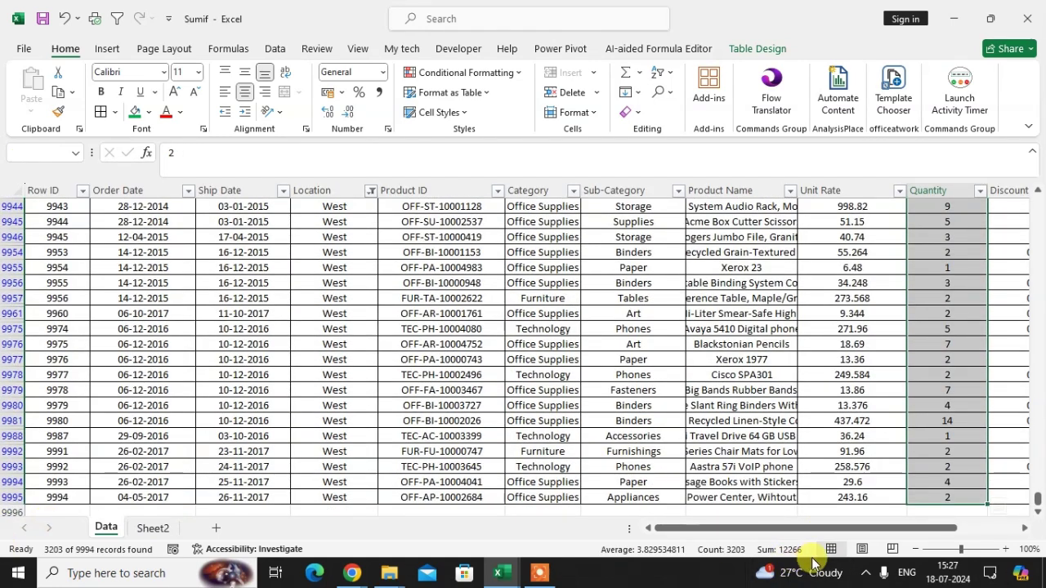
click(152, 528)
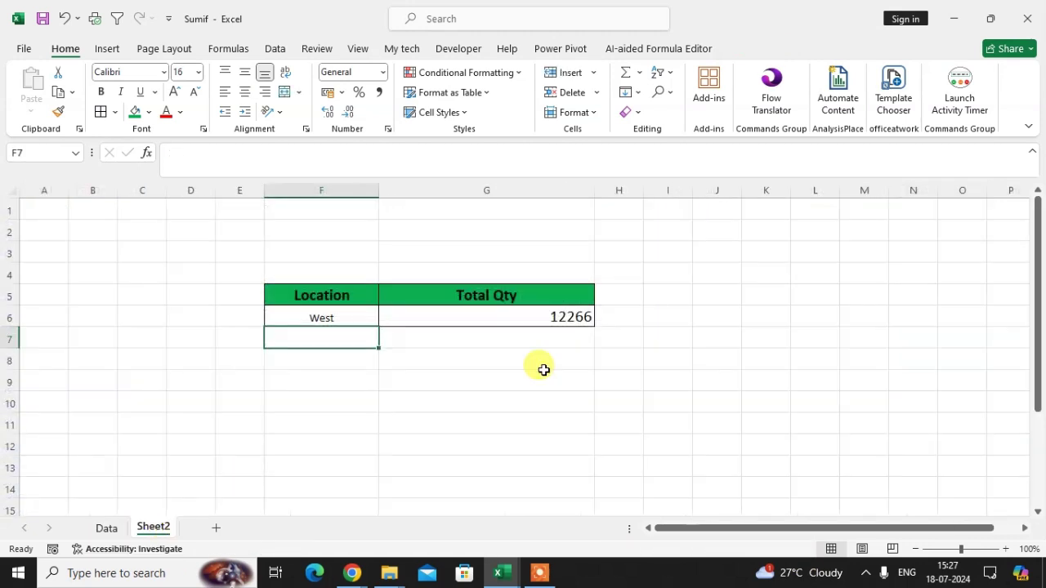
click(570, 318)
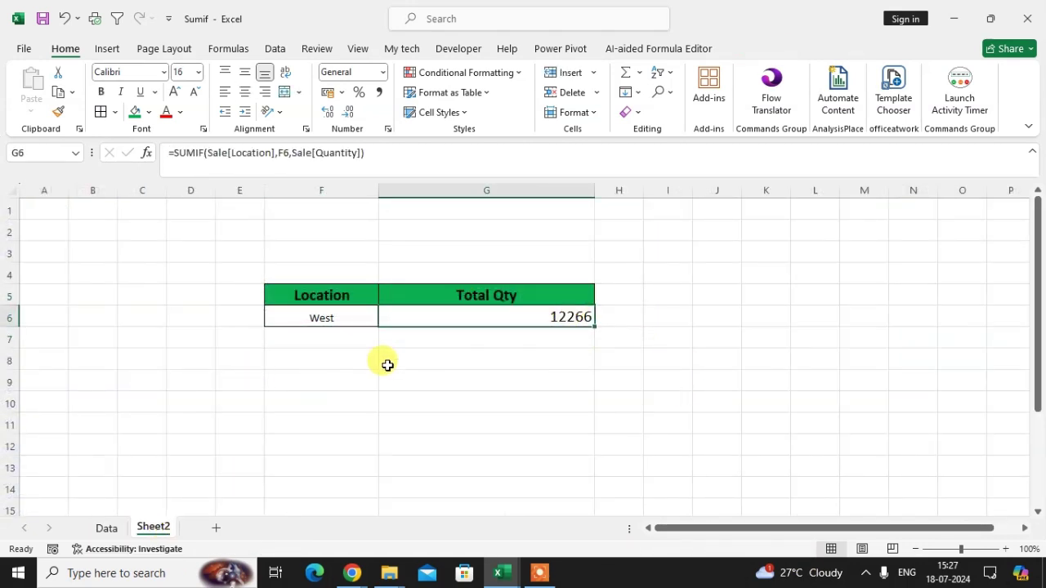